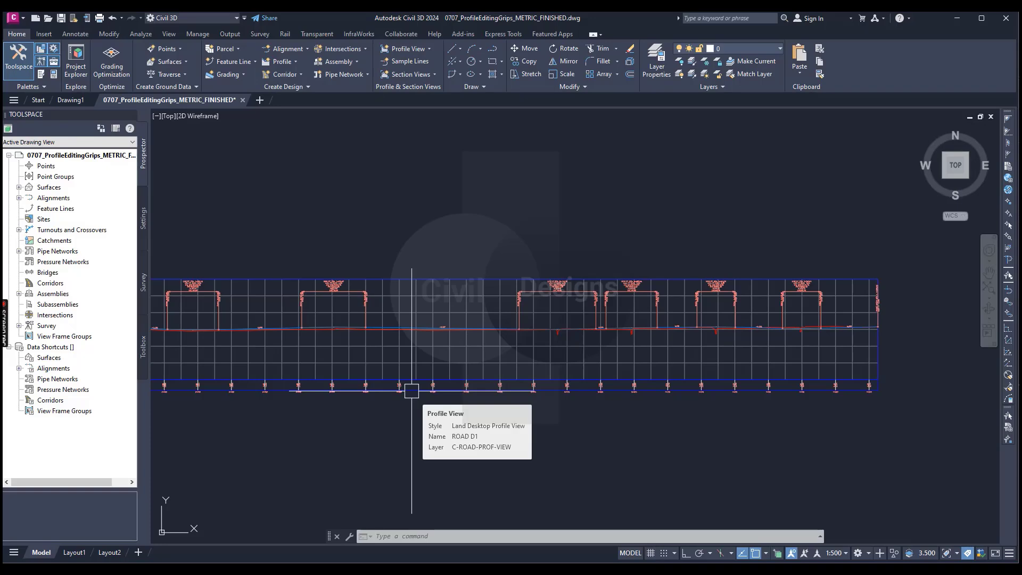
Examine the ROAD D profile view, including its title, station labels and design grade line.
left_click(437, 391)
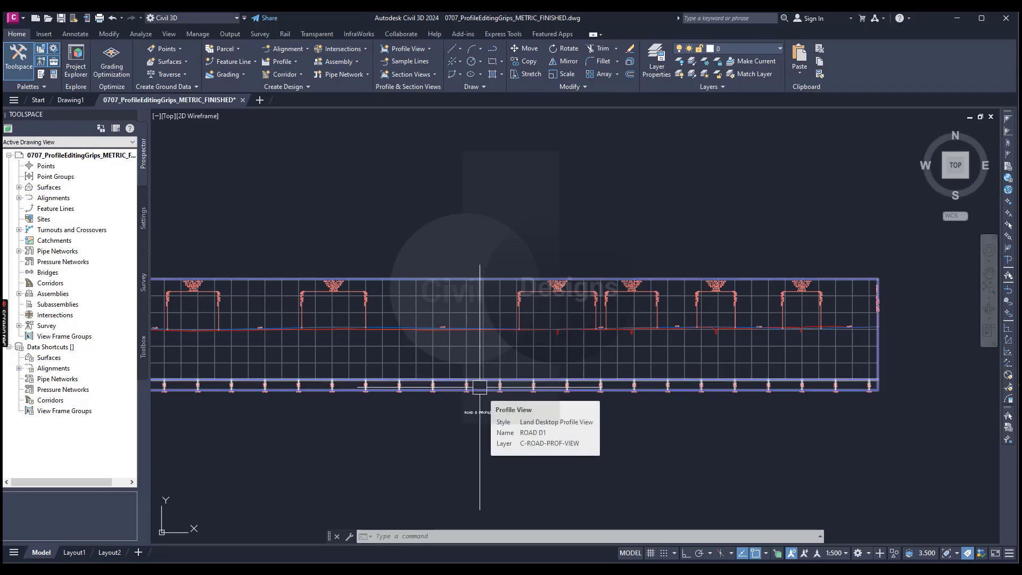
key("Escape")
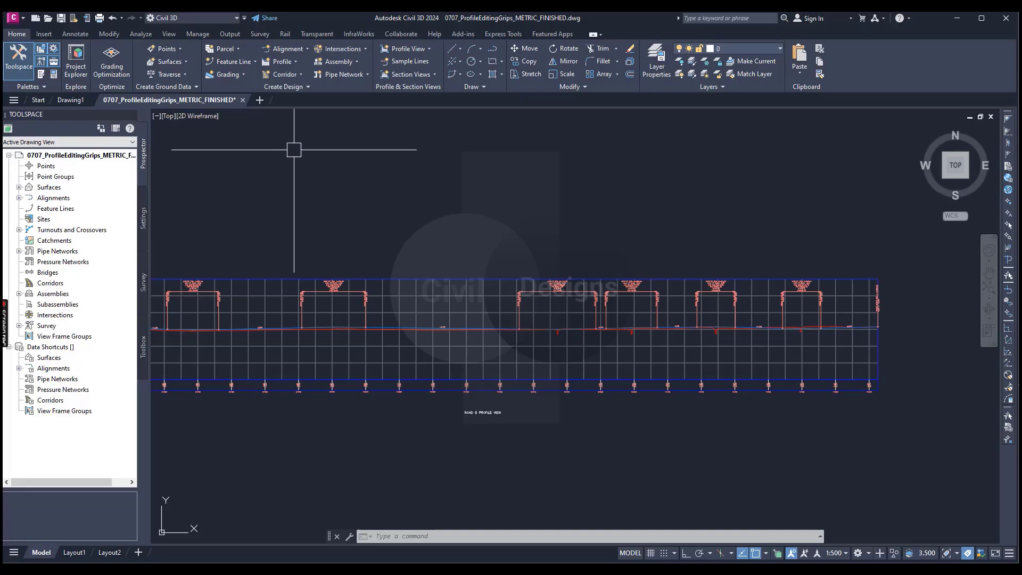
scroll(356, 200, "down", 2)
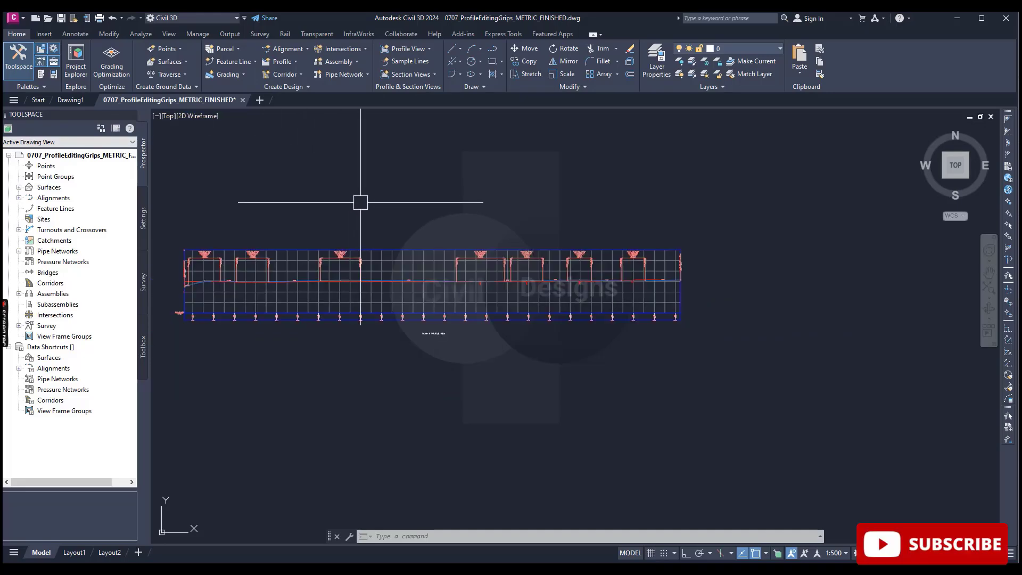
scroll(362, 203, "up", 2)
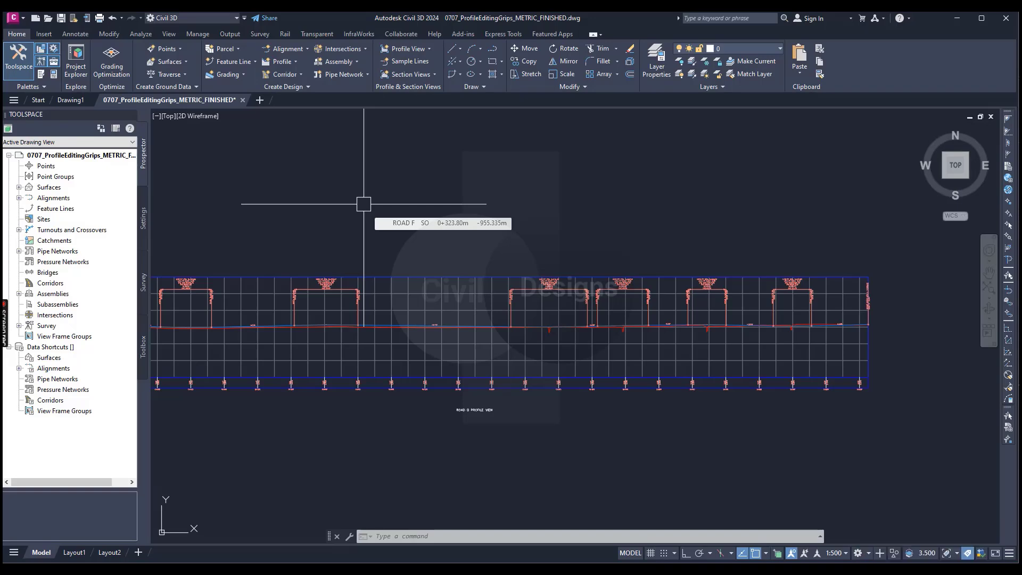
scroll(377, 234, "down", 2)
scroll(376, 248, "up", 3)
scroll(426, 258, "down", 1)
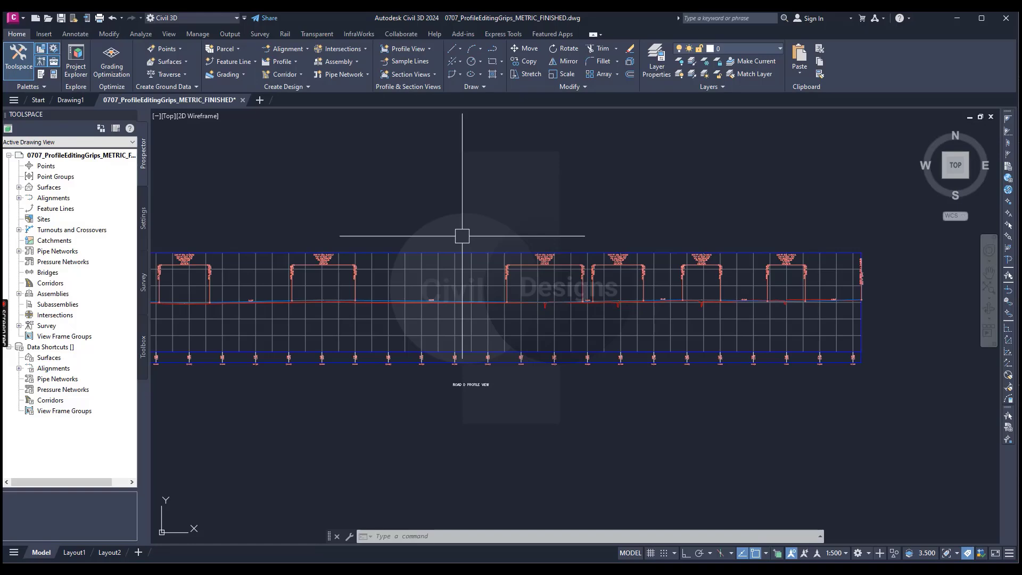
scroll(468, 392, "up", 6)
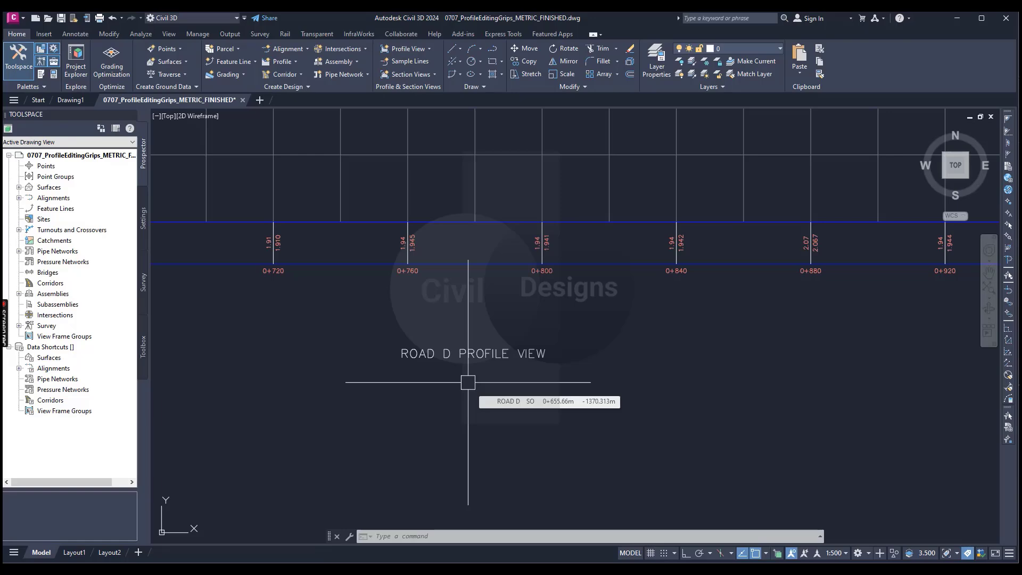
scroll(468, 382, "down", 4)
scroll(413, 253, "up", 8)
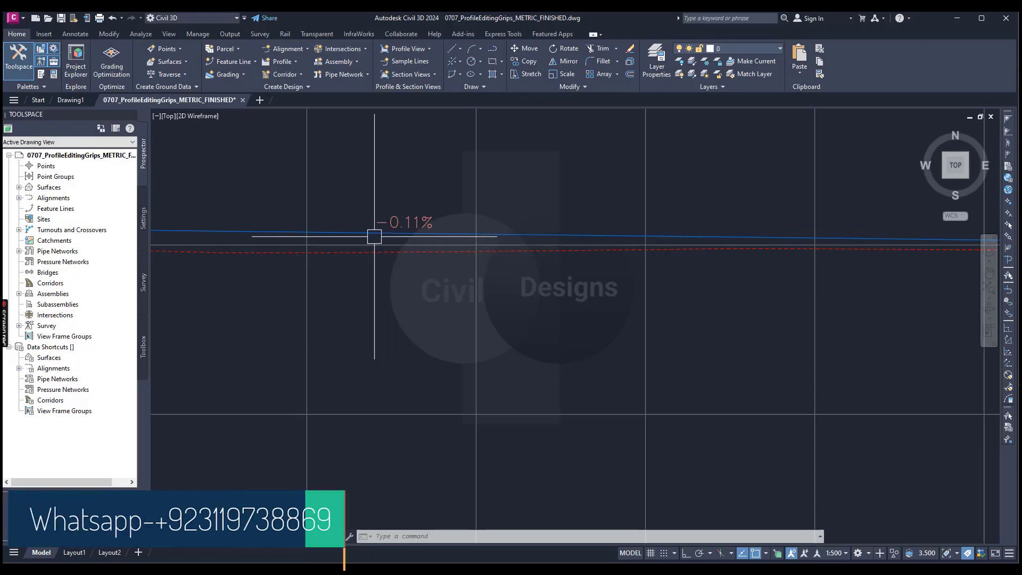
Open the ROAD D FG design profile in the Geometry Editor and display its Profile Layout Parameters.
mouse_move(342, 234)
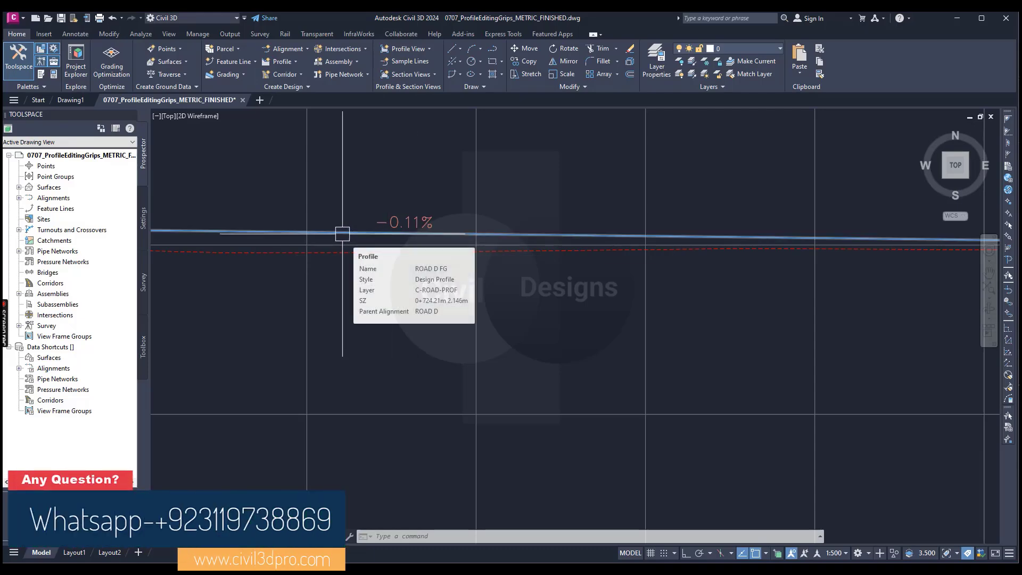
left_click(342, 234)
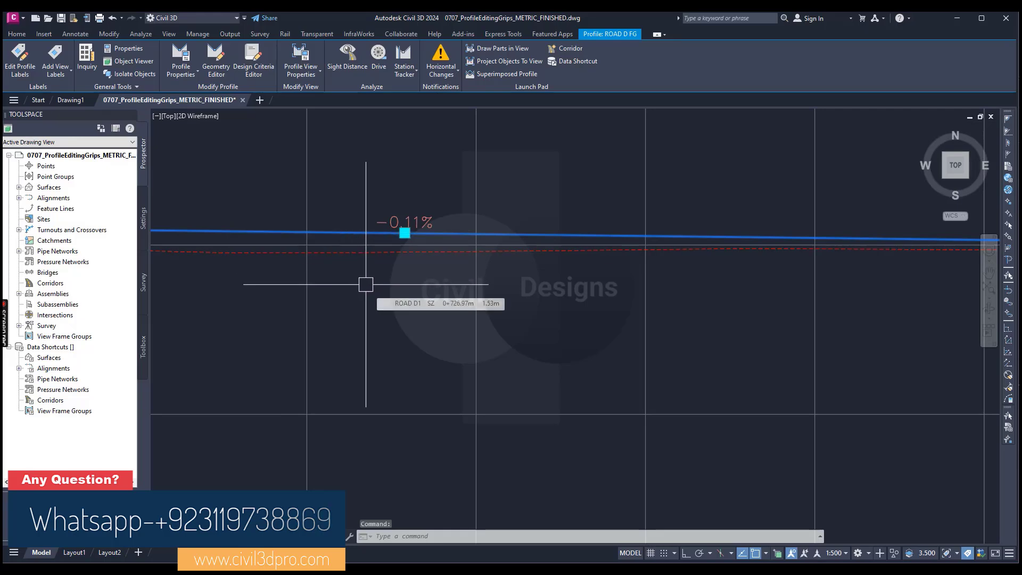
scroll(389, 299, "down", 4)
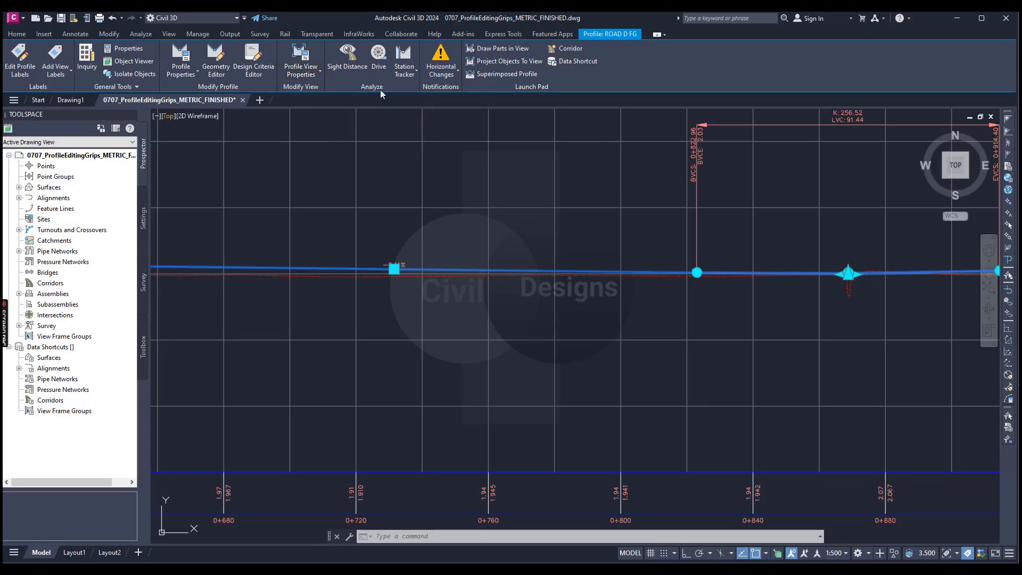
left_click(222, 66)
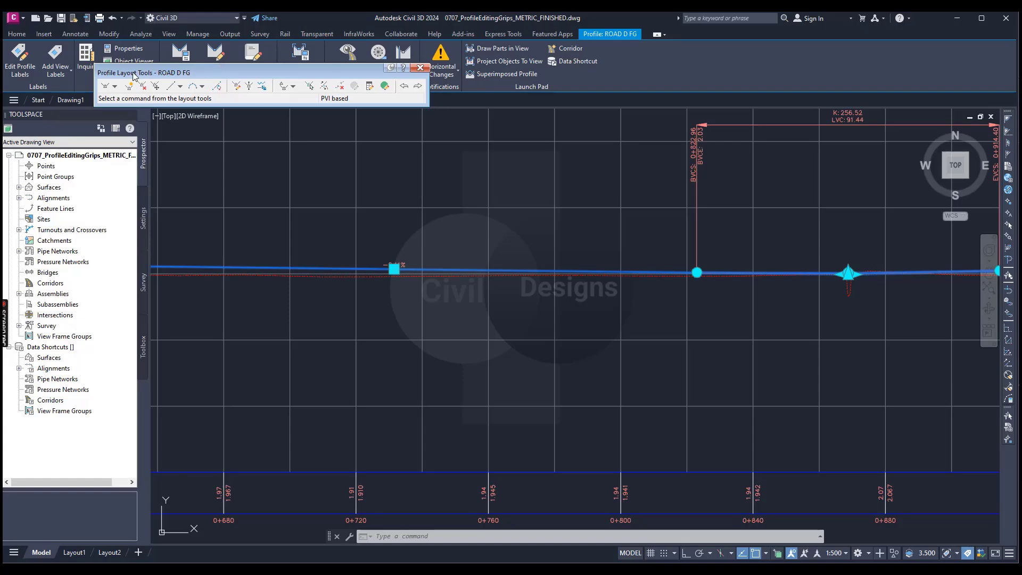
left_click_drag(242, 75, 265, 73)
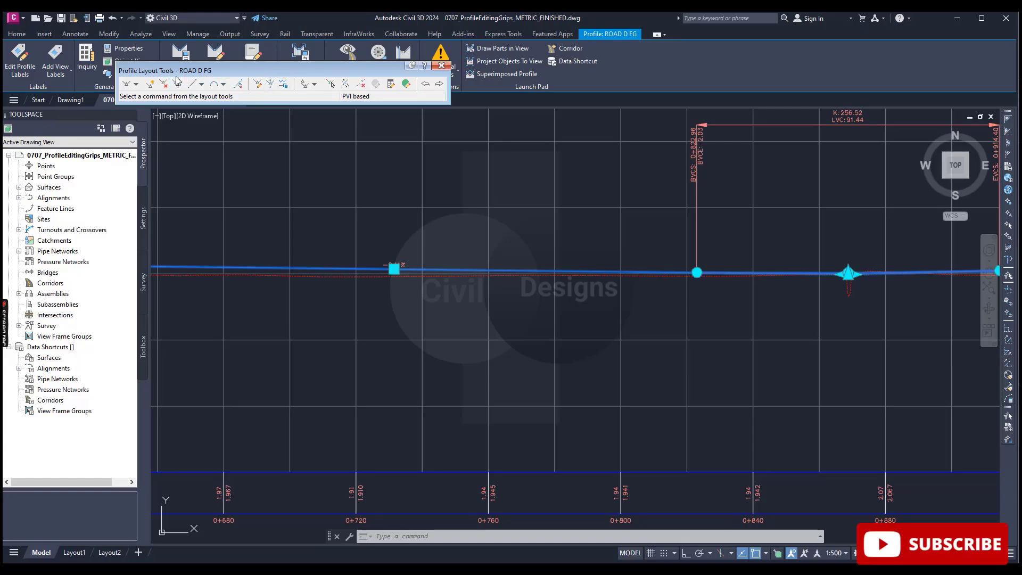
left_click(391, 85)
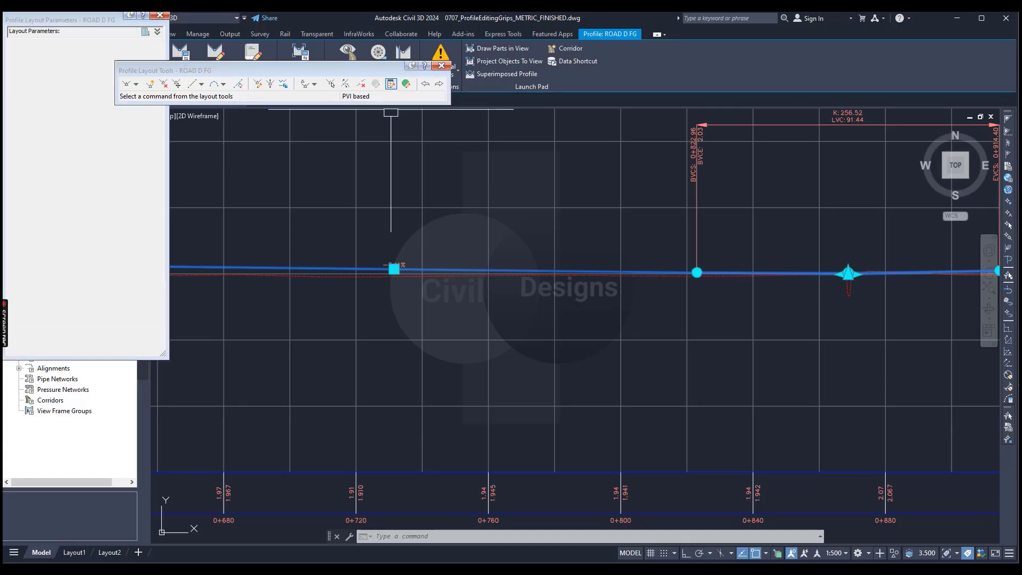
left_click_drag(66, 26, 86, 65)
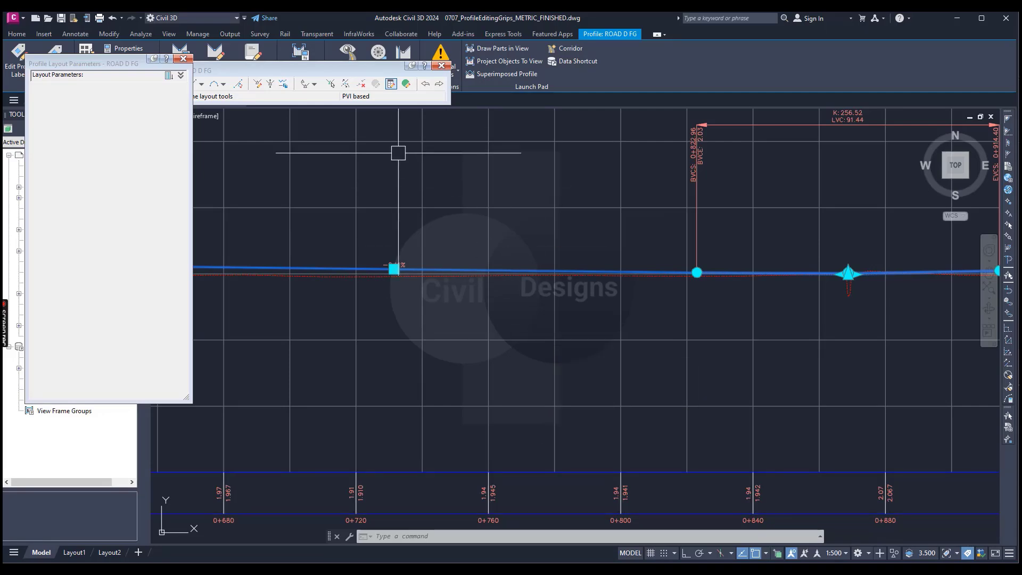
Load the parameters of the PVI at station 1+057.66 using Select PVI in PVI based mode.
left_click(331, 85)
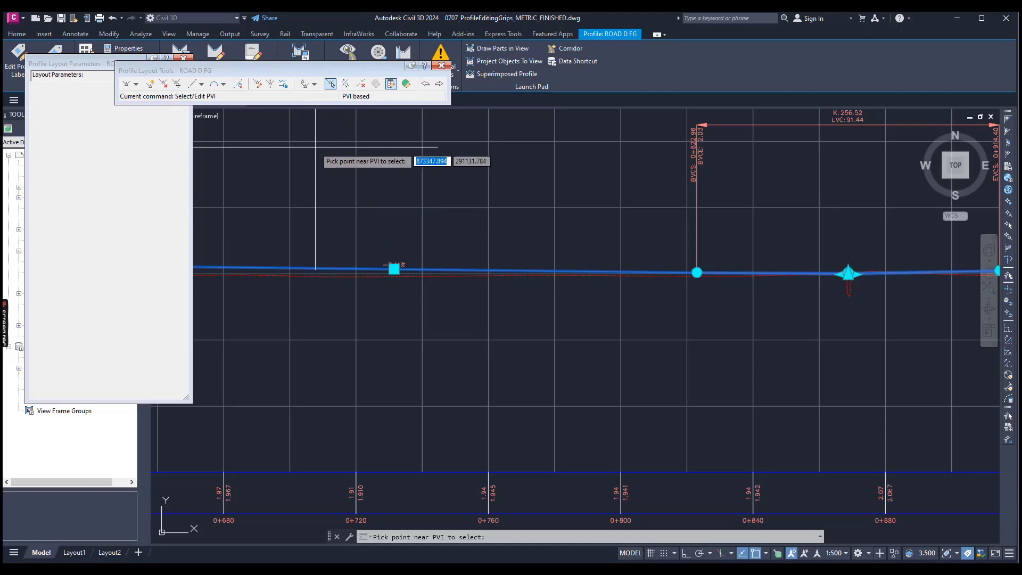
left_click(314, 84)
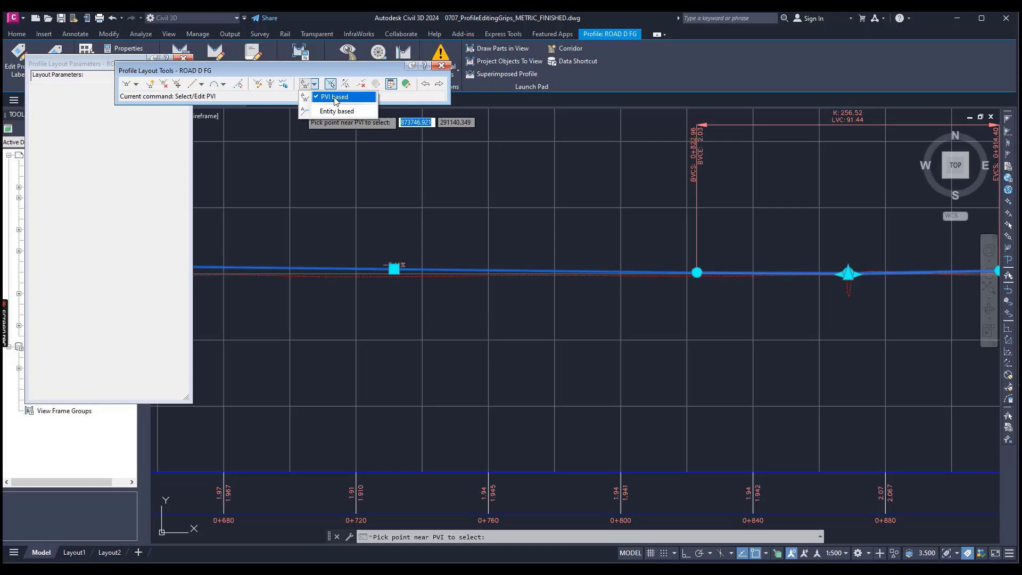
left_click(333, 96)
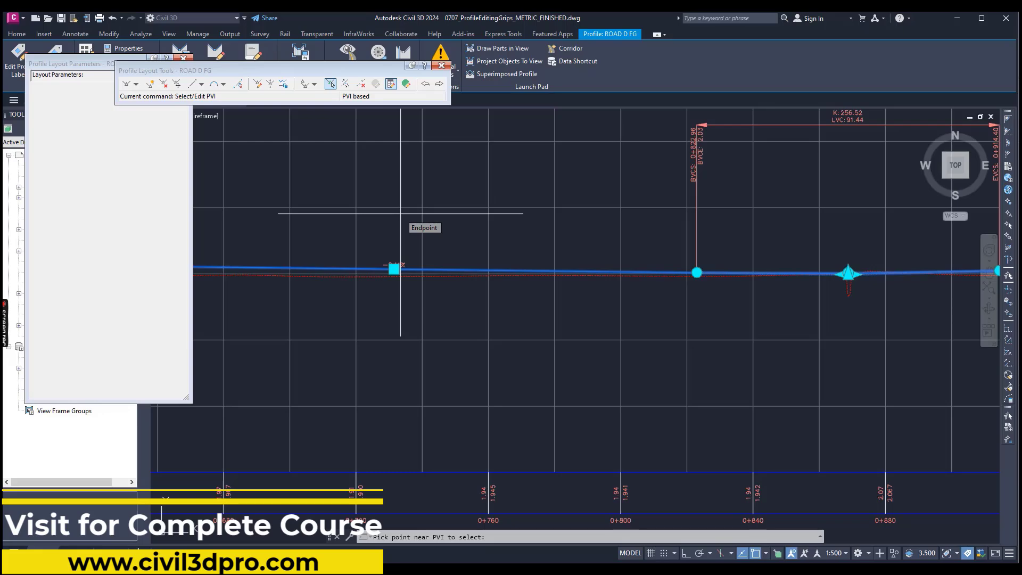
scroll(499, 332, "down", 6)
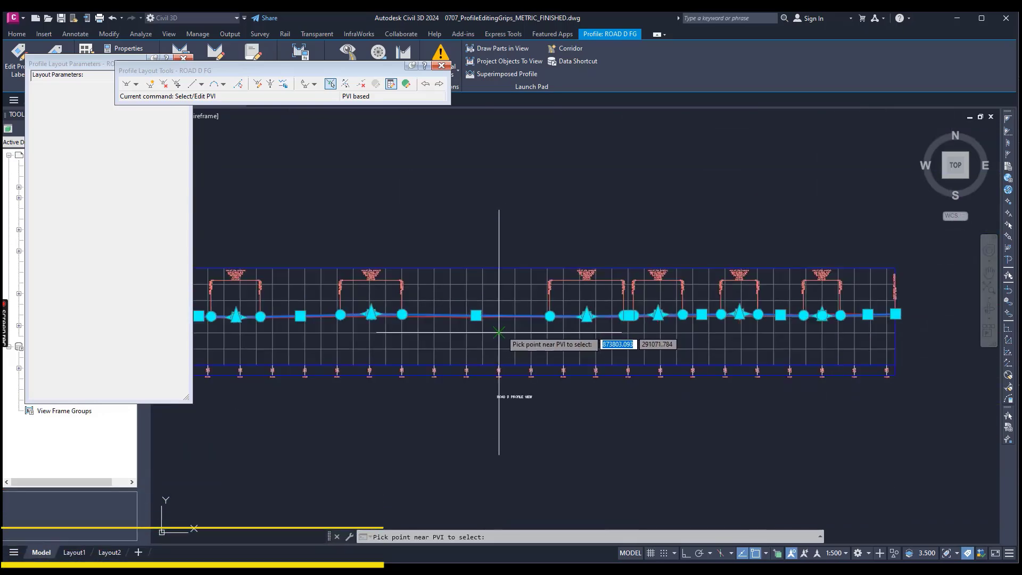
scroll(745, 328, "up", 5)
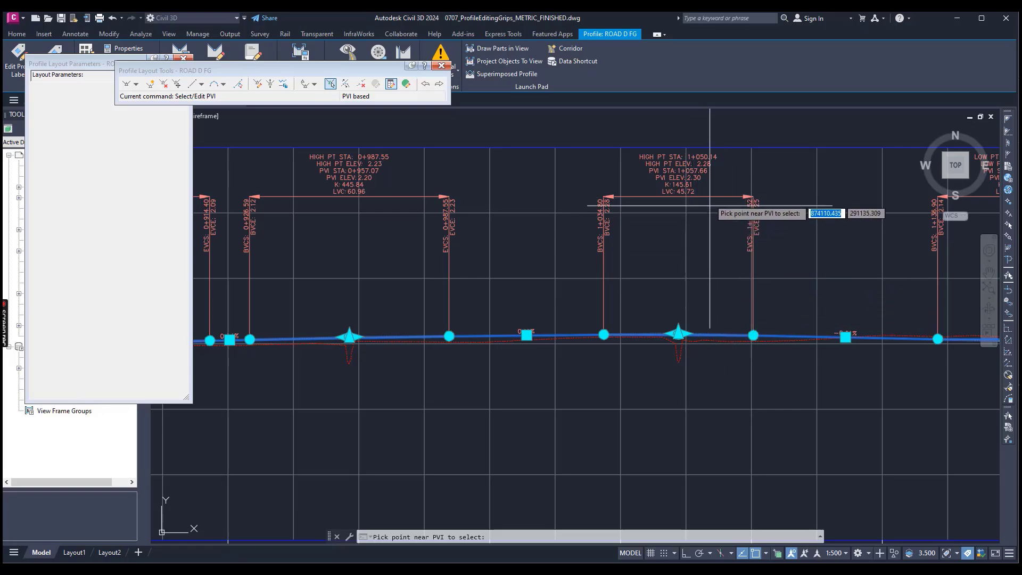
scroll(710, 205, "up", 3)
scroll(703, 235, "down", 4)
scroll(679, 298, "up", 6)
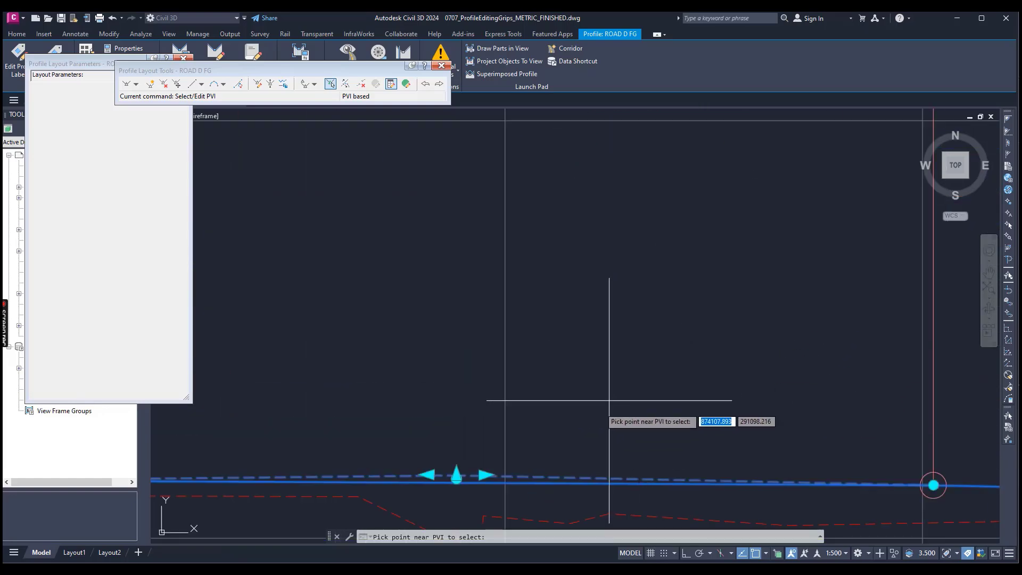
left_click(544, 430)
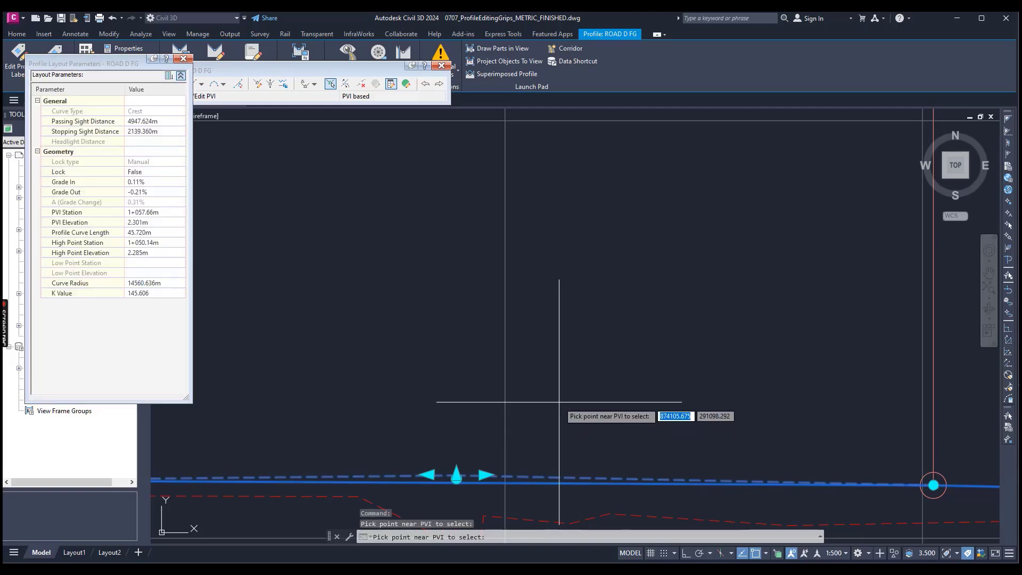
scroll(565, 367, "down", 4)
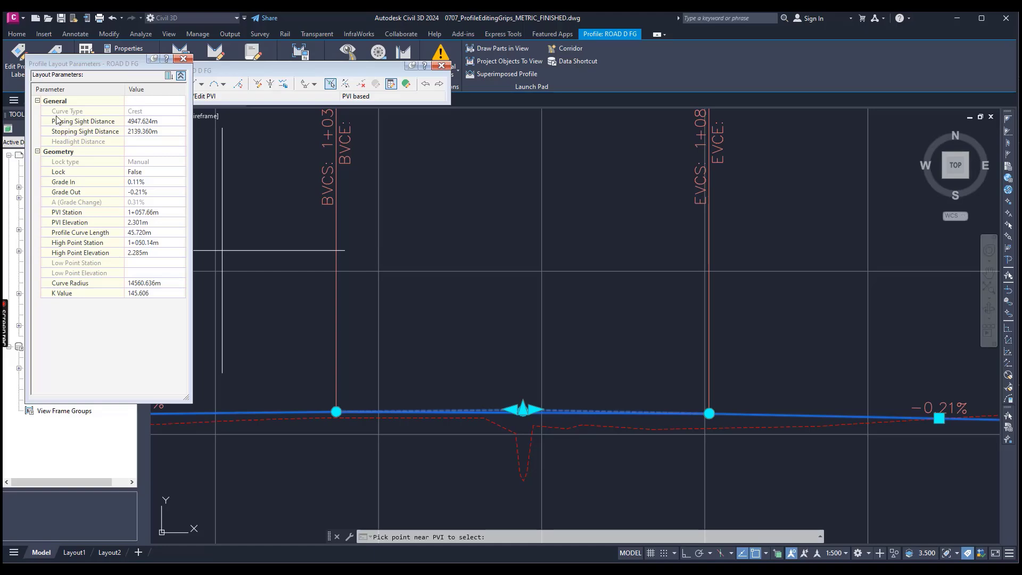
left_click(38, 101)
left_click(37, 102)
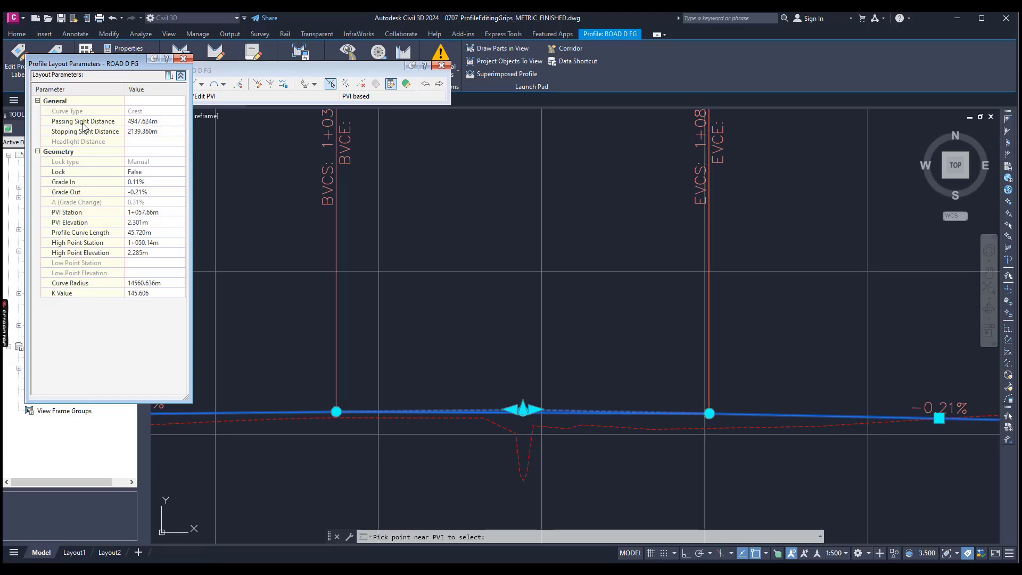
left_click(181, 76)
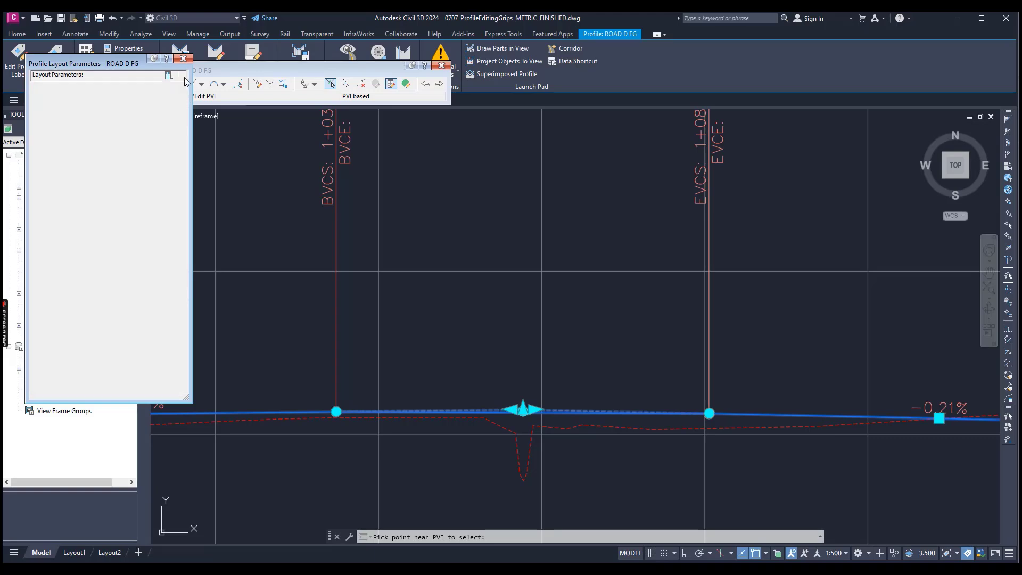
left_click(182, 78)
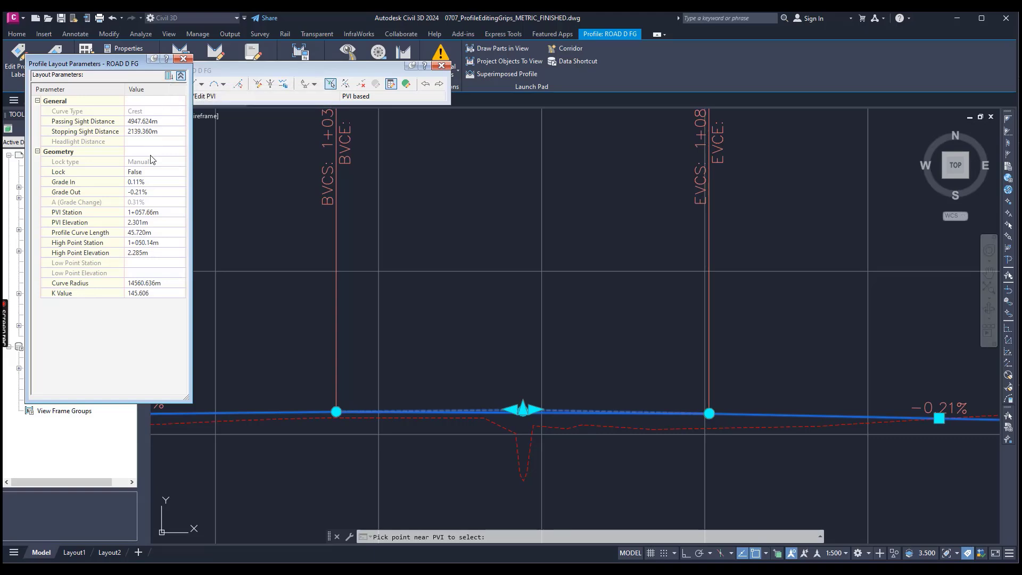
Set the K value of the crest curve at PVI station 1+057.66 to 152.4.
left_click(142, 294)
type("152.4")
key("Return")
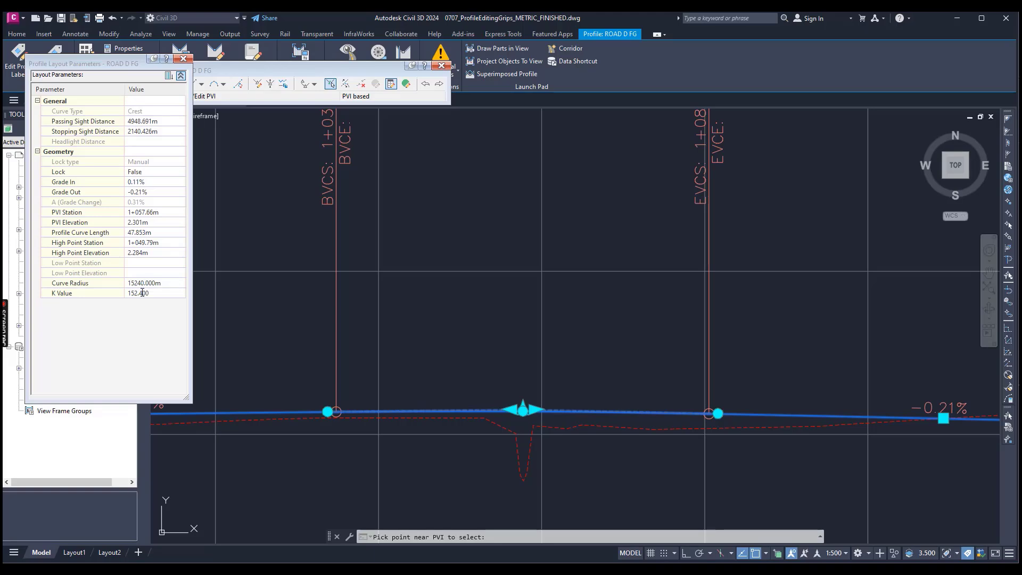
scroll(486, 367, "down", 1)
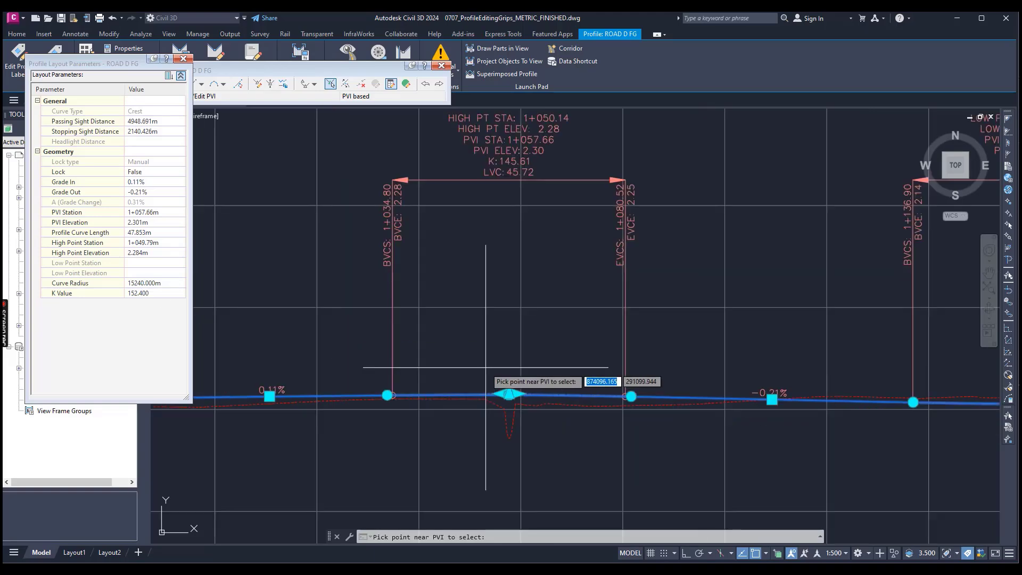
scroll(486, 366, "down", 1)
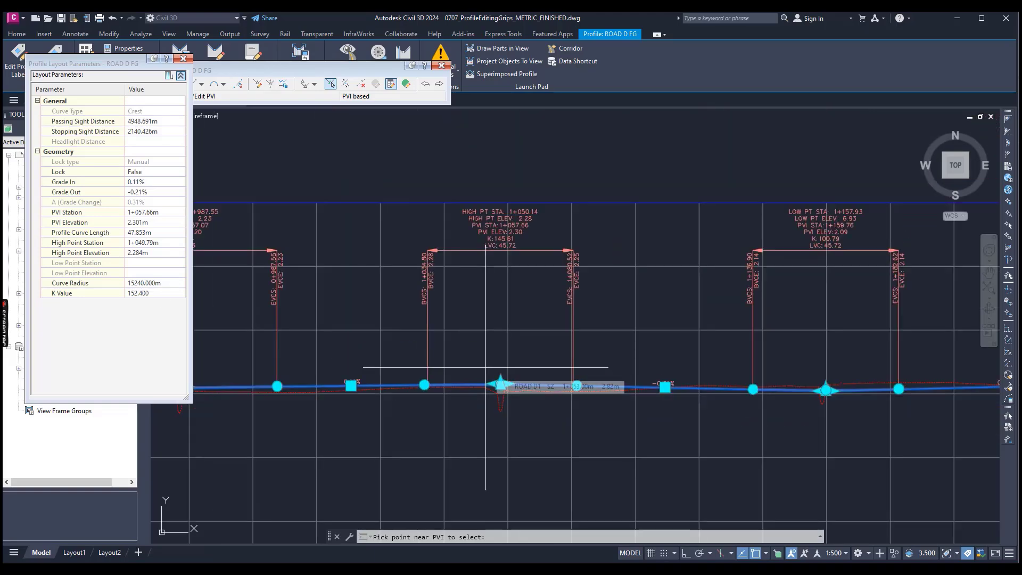
scroll(486, 367, "up", 2)
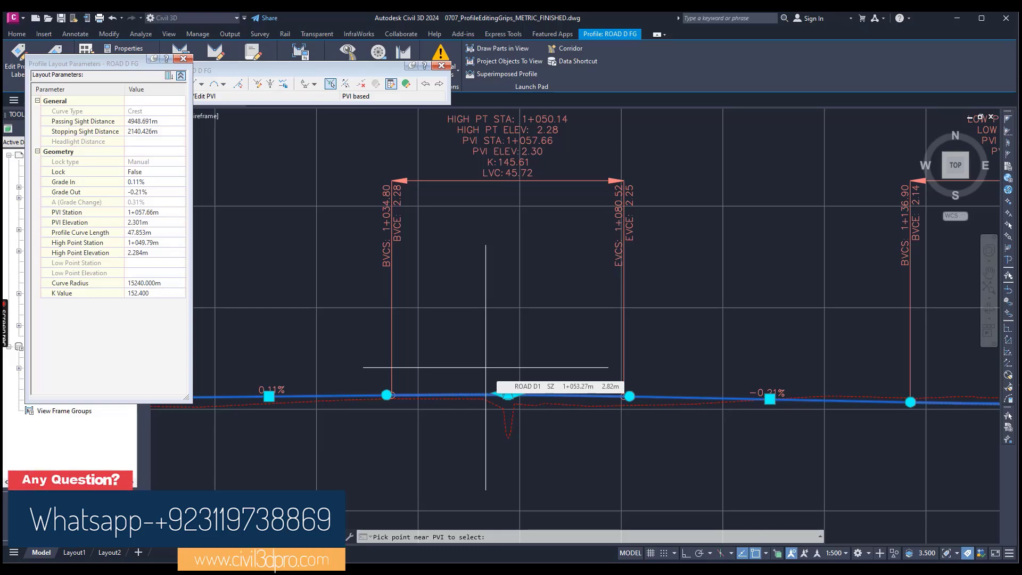
Switch the profile layout to entity based mode and load the parameters of the sag curve at PVI station 1+159.76.
left_click(314, 84)
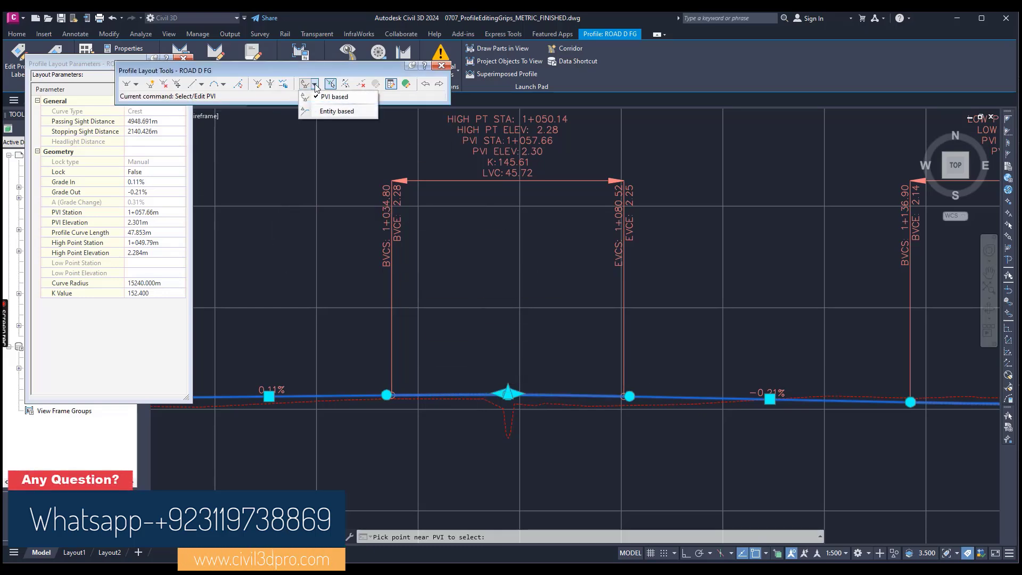
left_click(326, 110)
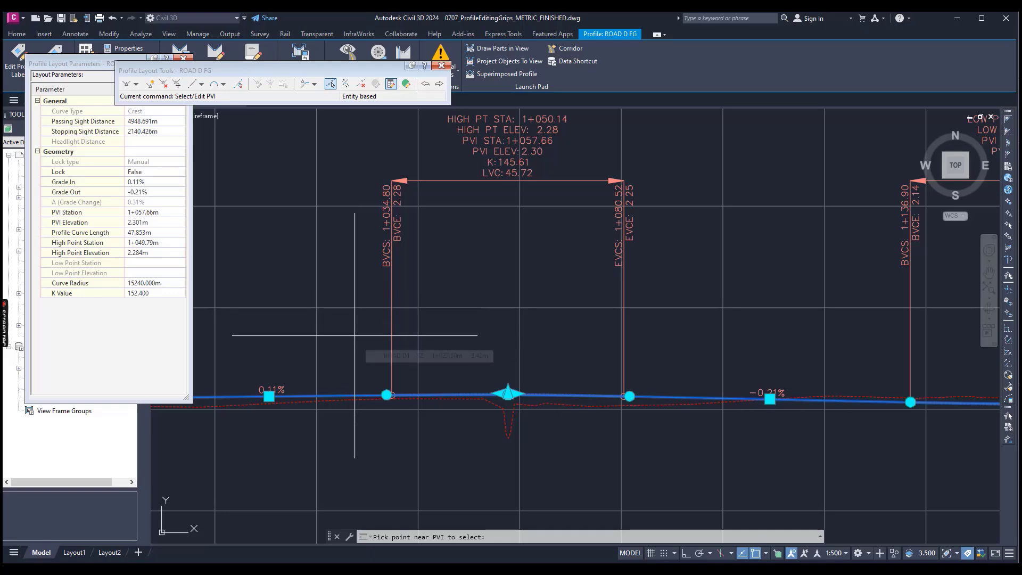
scroll(347, 339, "down", 3)
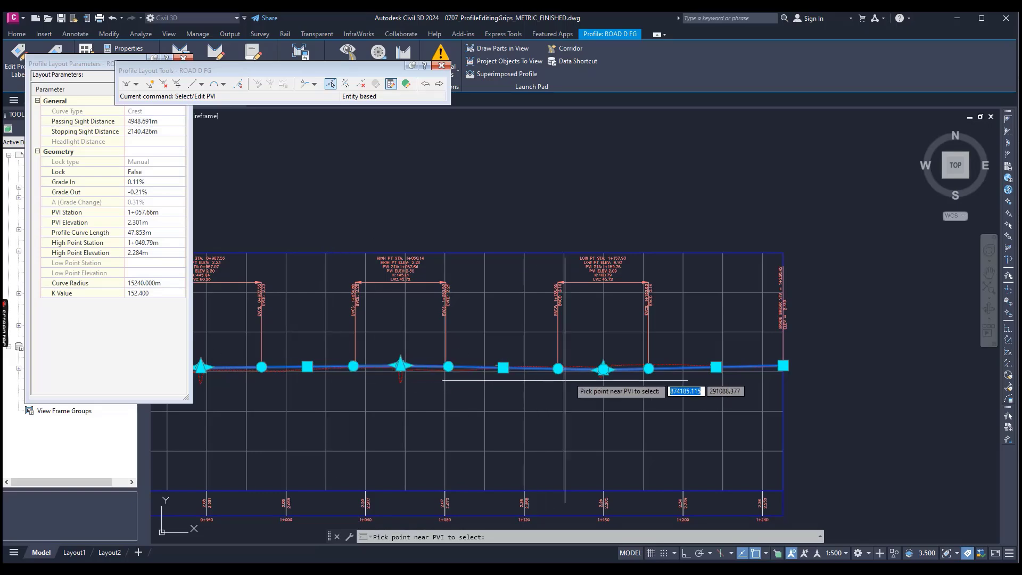
scroll(607, 289, "up", 4)
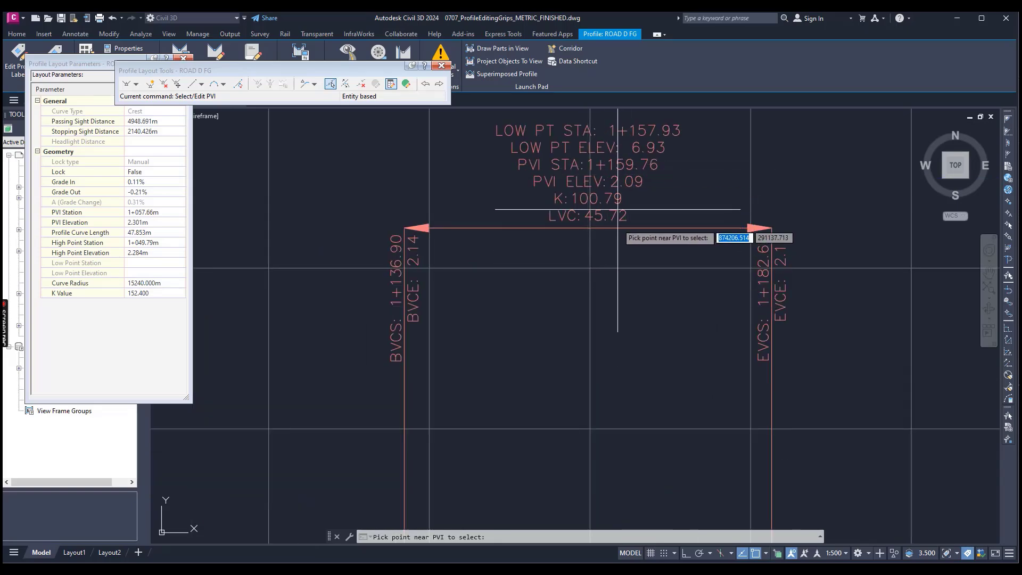
scroll(579, 338, "down", 3)
scroll(608, 422, "up", 4)
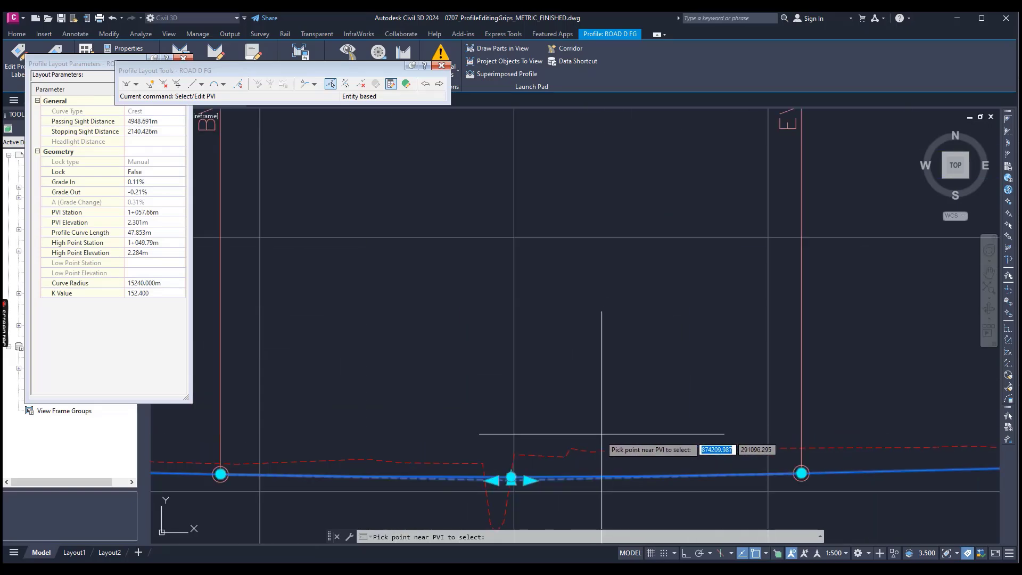
scroll(553, 500, "up", 4)
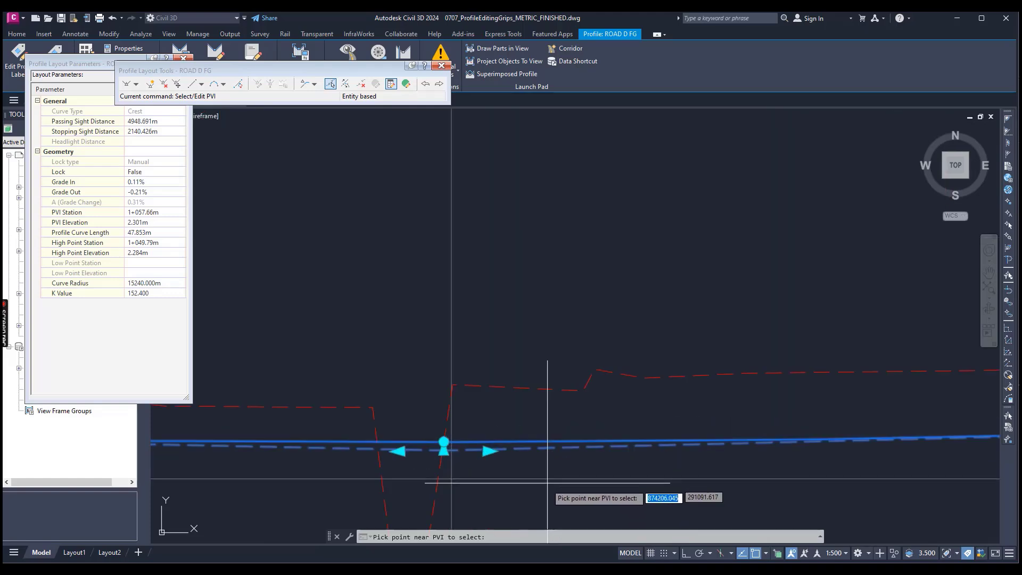
left_click(515, 496)
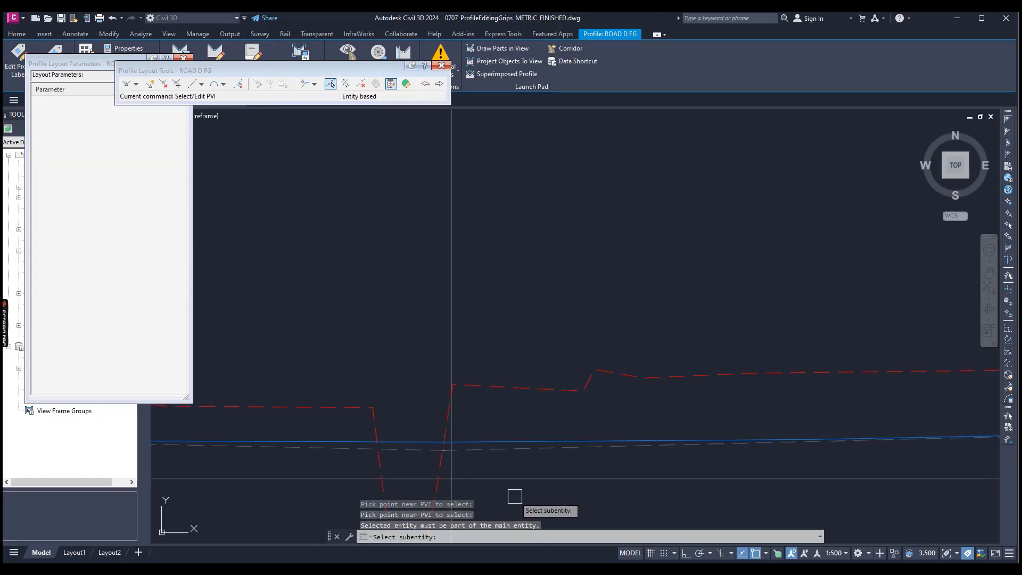
left_click(484, 444)
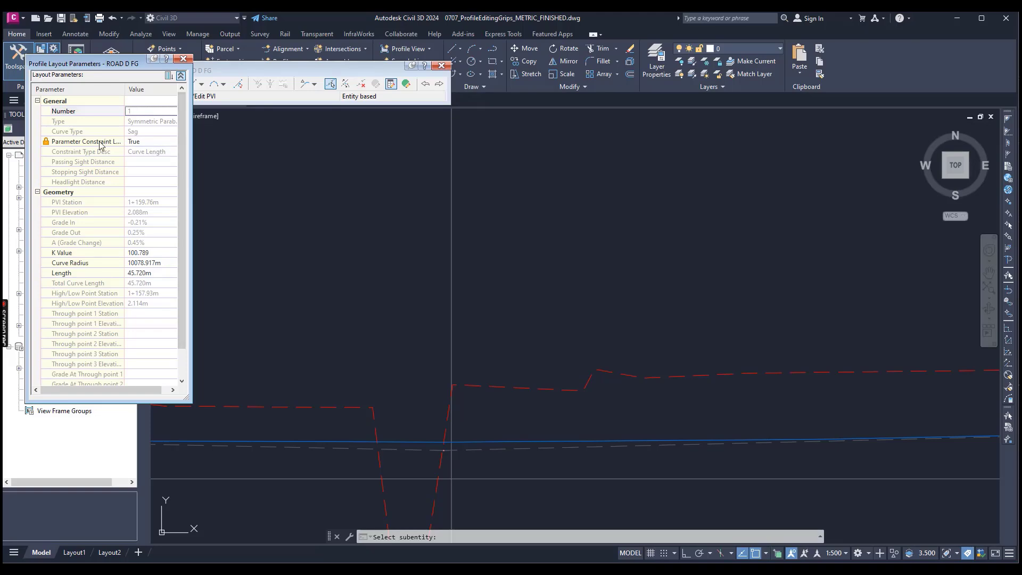
Unlock the sag curve's parameter constraint by setting it to False, and set its constraint type to Through point.
left_click(131, 141)
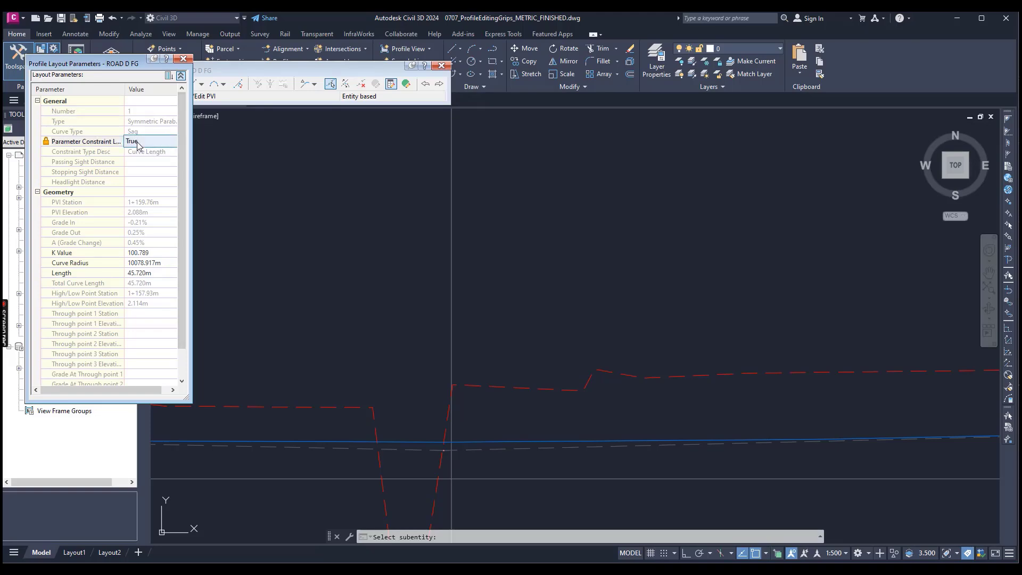
left_click(136, 143)
left_click(138, 152)
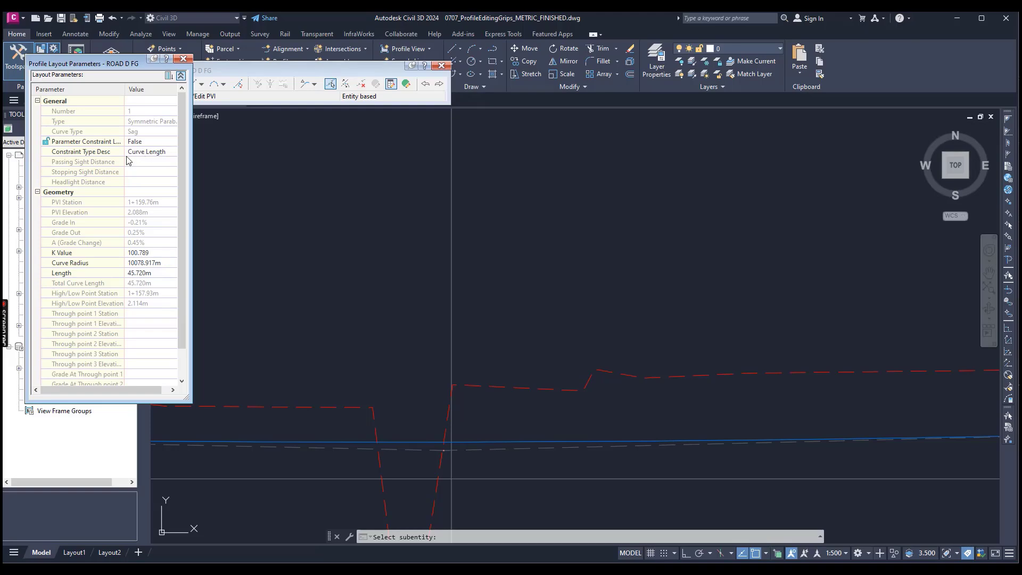
left_click(151, 156)
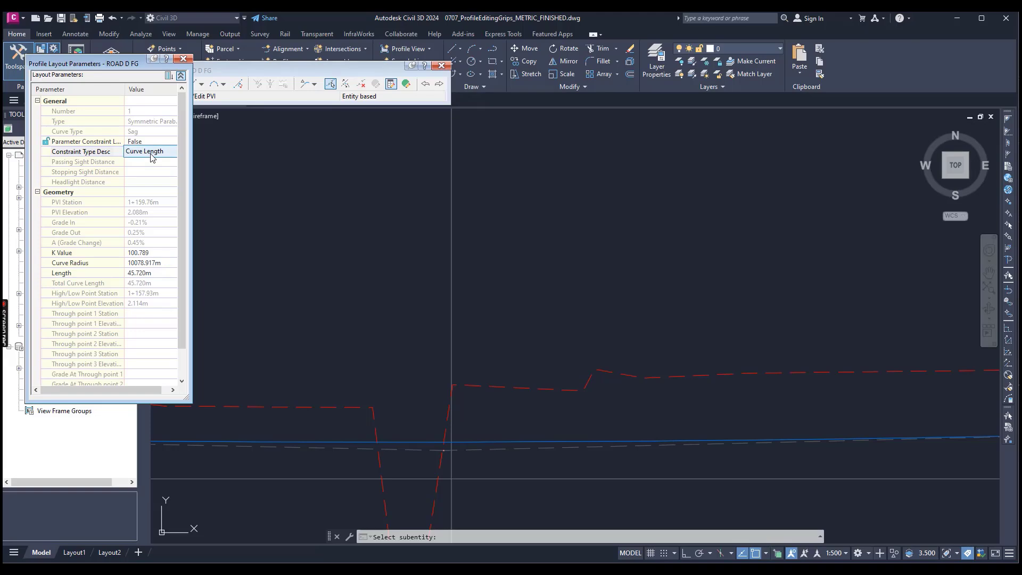
left_click(152, 154)
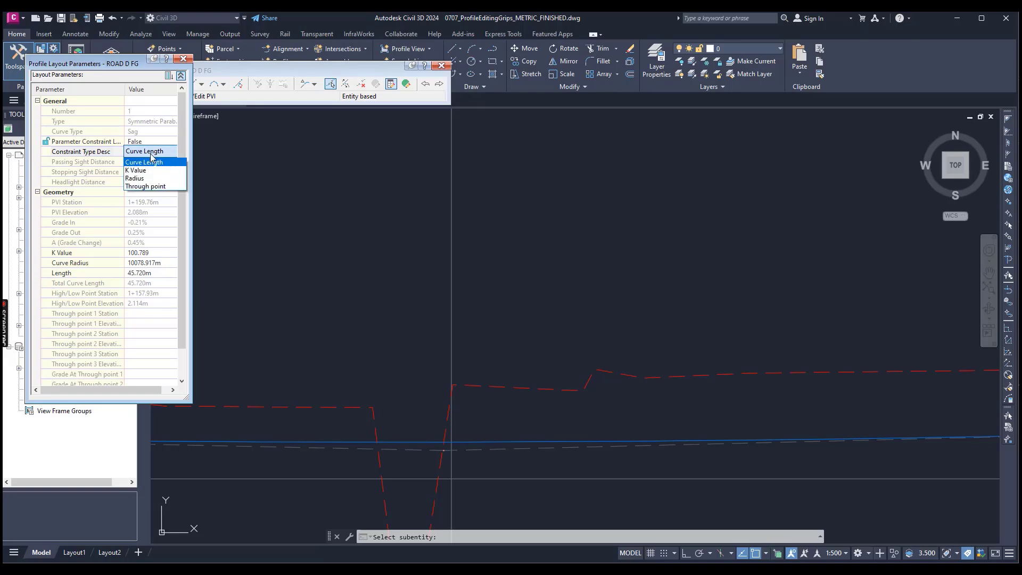
left_click(144, 186)
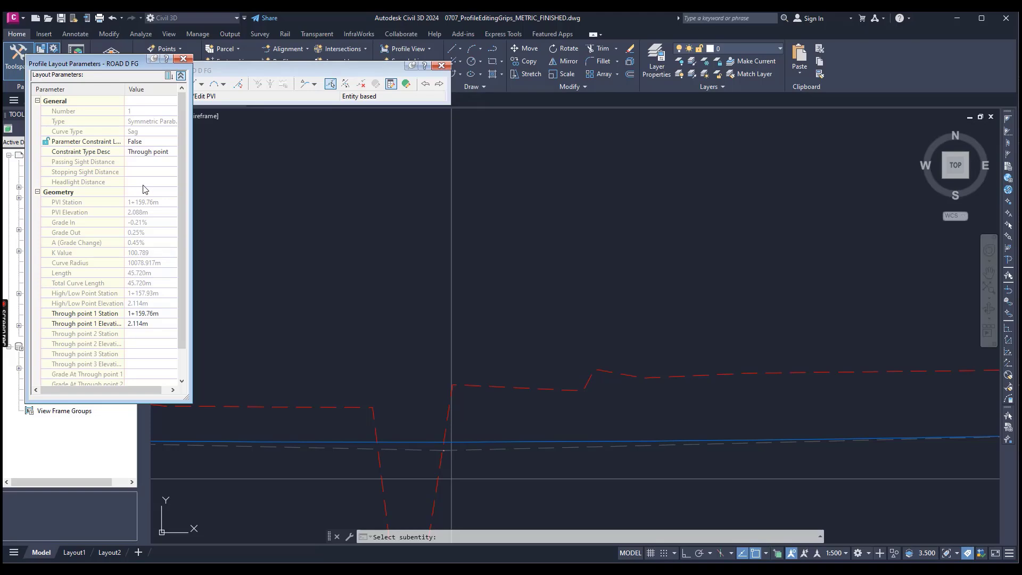
left_click(145, 316)
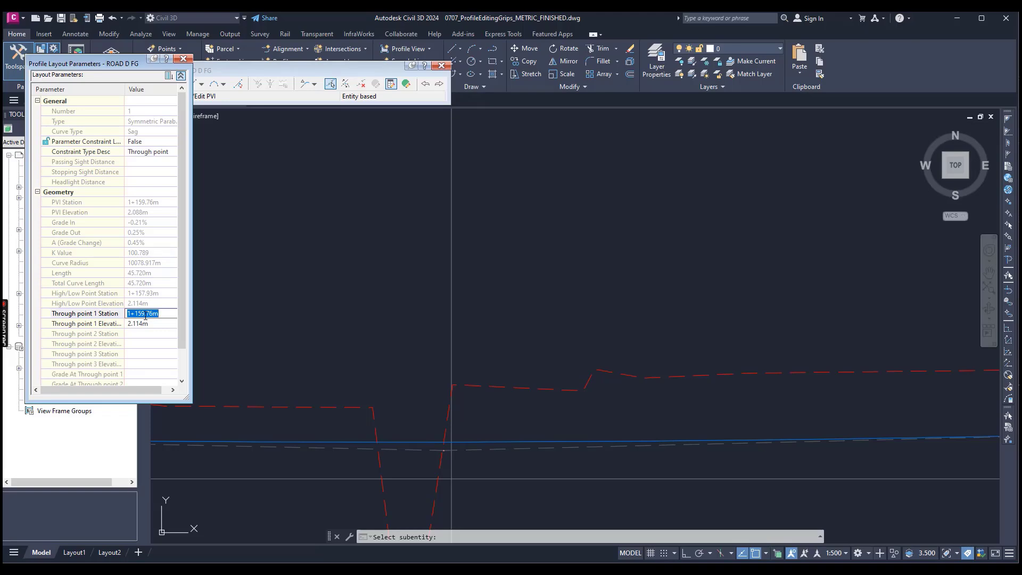
type("1.161.28")
key("Return")
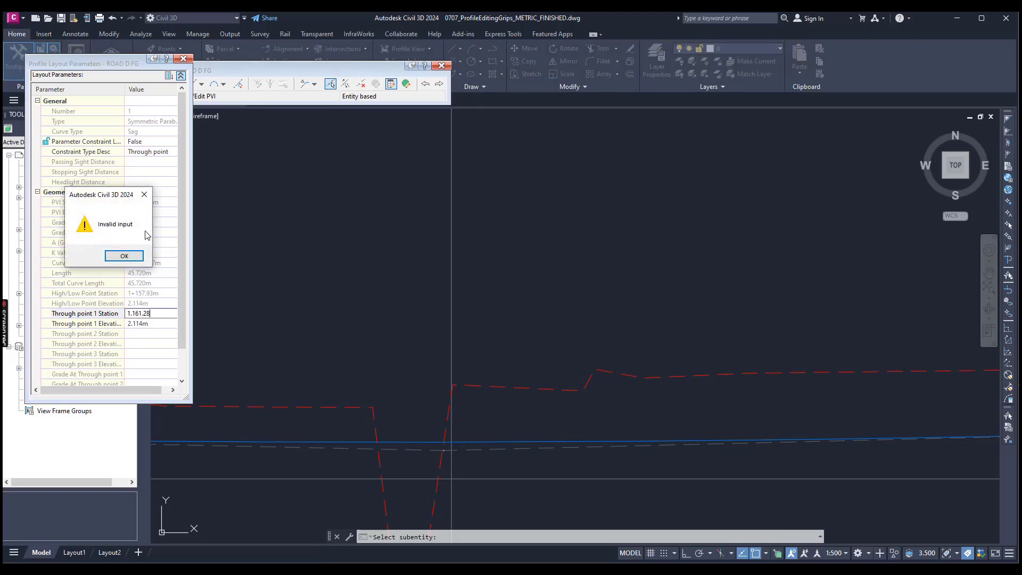
left_click(144, 194)
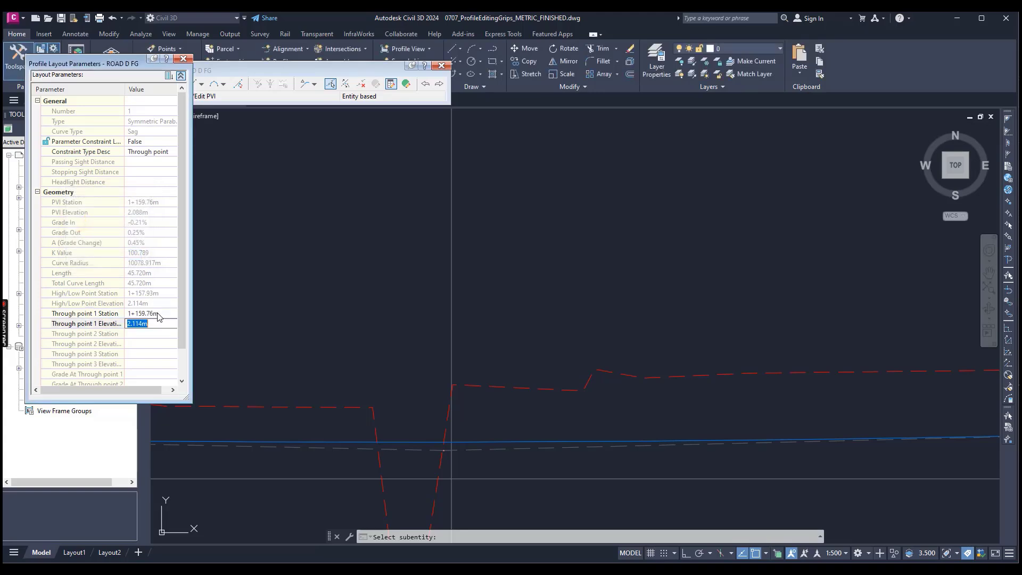
Set the sag curve's through point 1 to station 1+161.28 and elevation 2.134 m, and close the layout parameters.
left_click(156, 313)
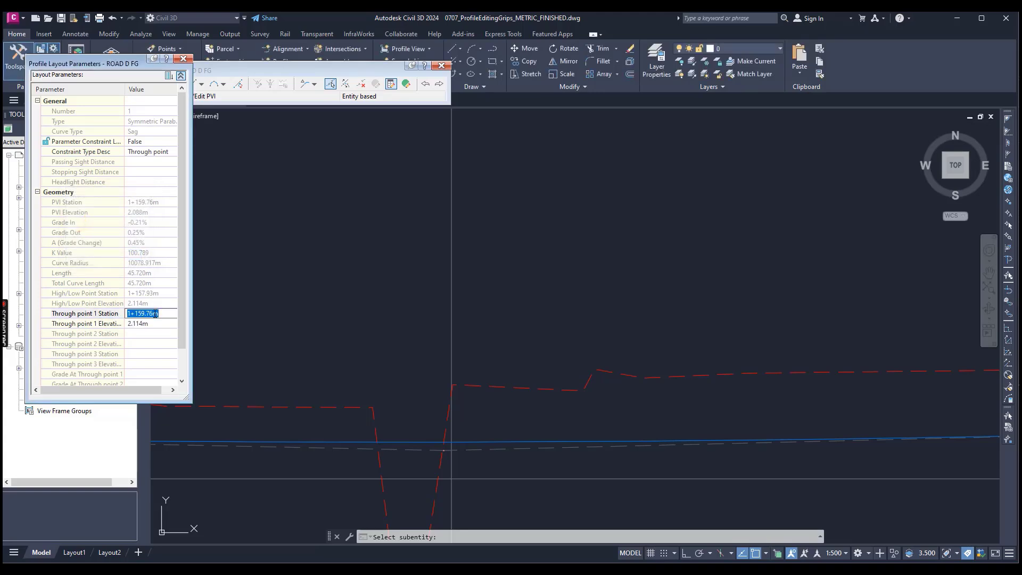
type("1+161.28")
key("Return")
left_click(159, 324)
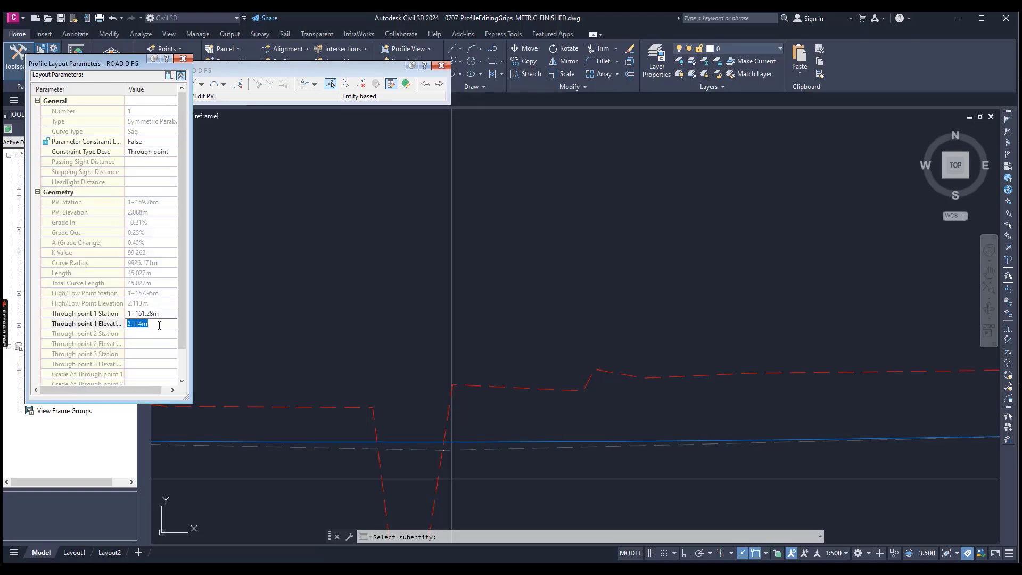
type("2.134")
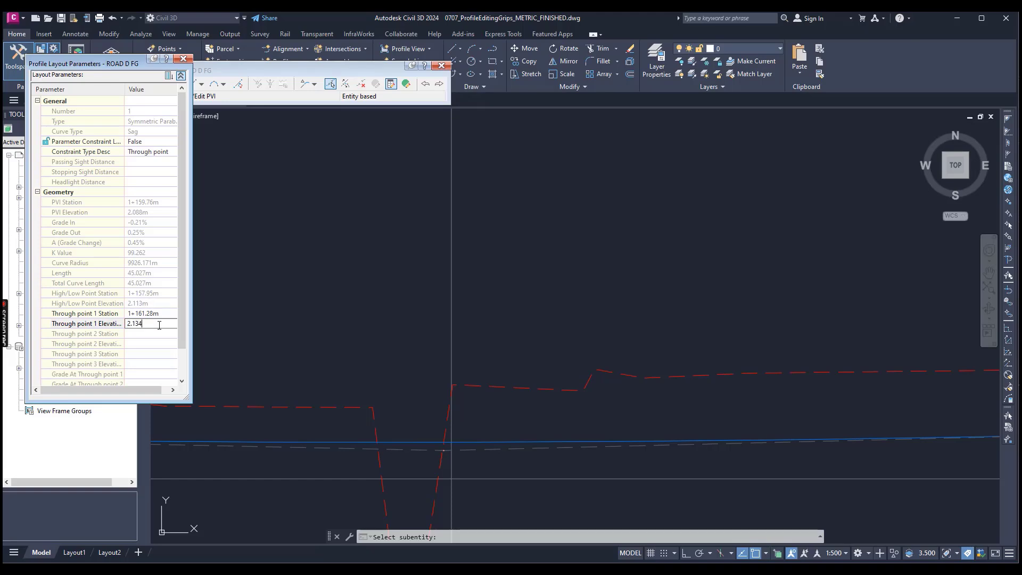
key("Return")
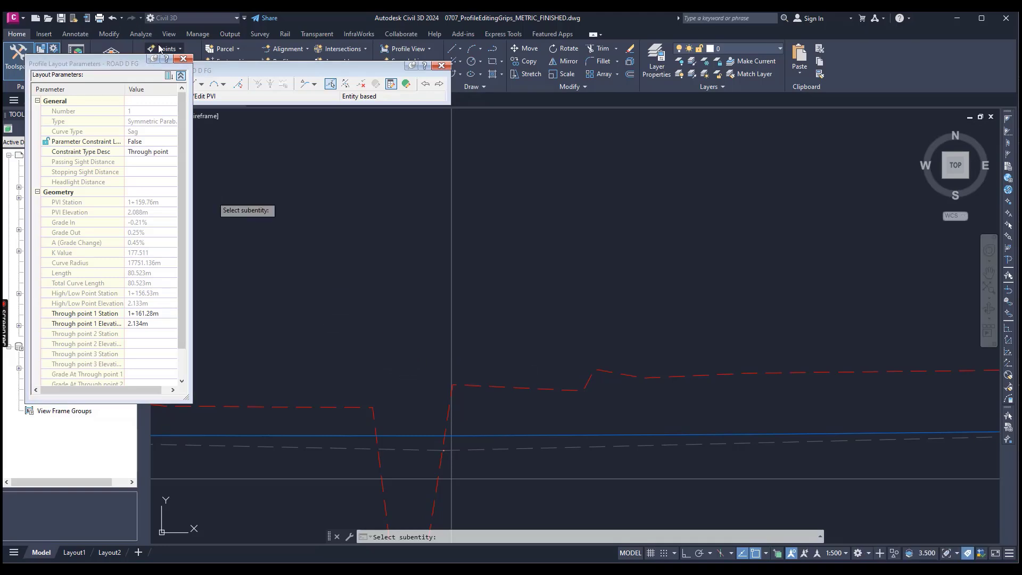
left_click(184, 58)
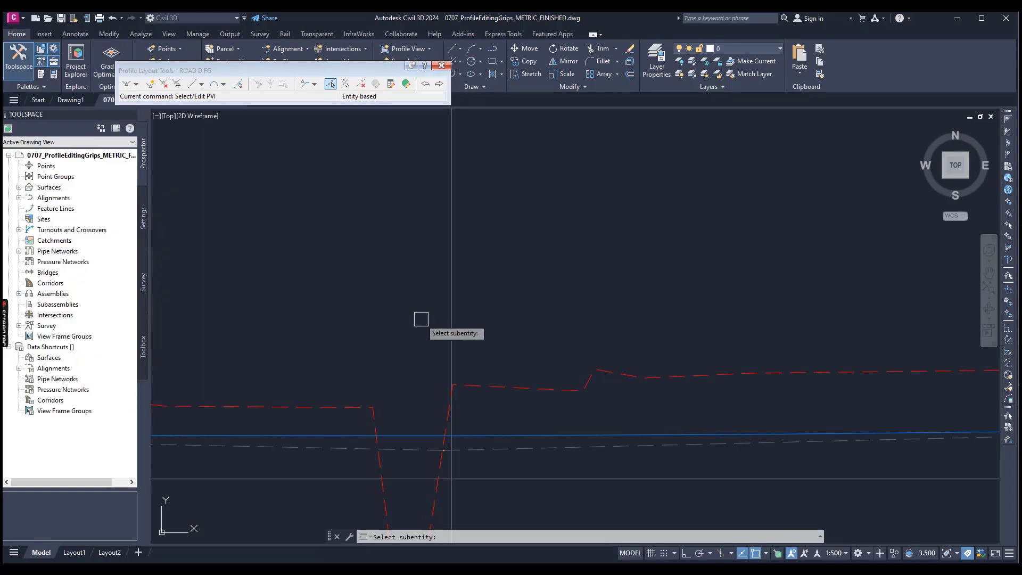
left_click(387, 311)
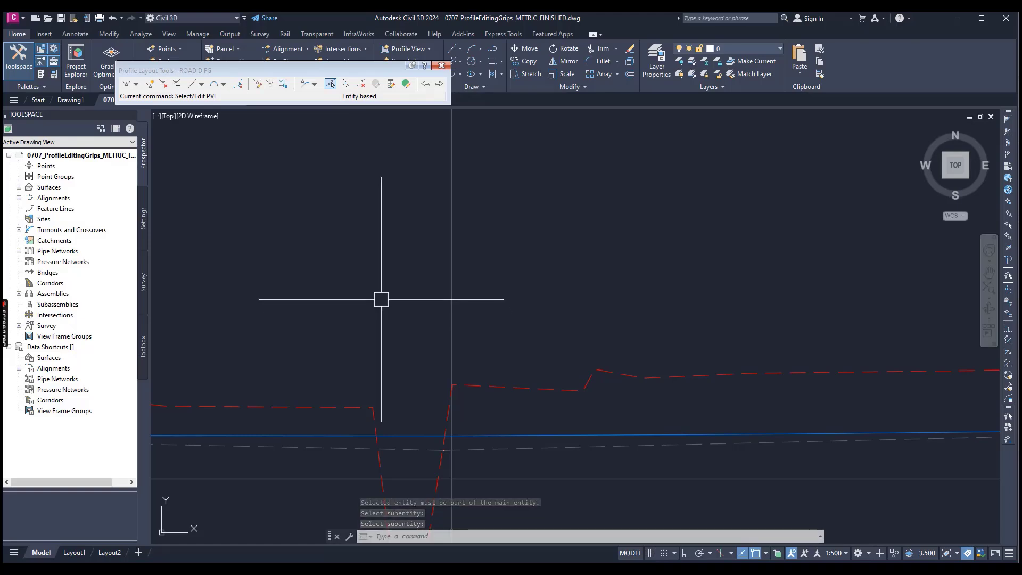
Examine the design grade line and the labels of the two edited vertical curves in the ROAD D profile view.
scroll(384, 301, "down", 4)
scroll(444, 370, "down", 6)
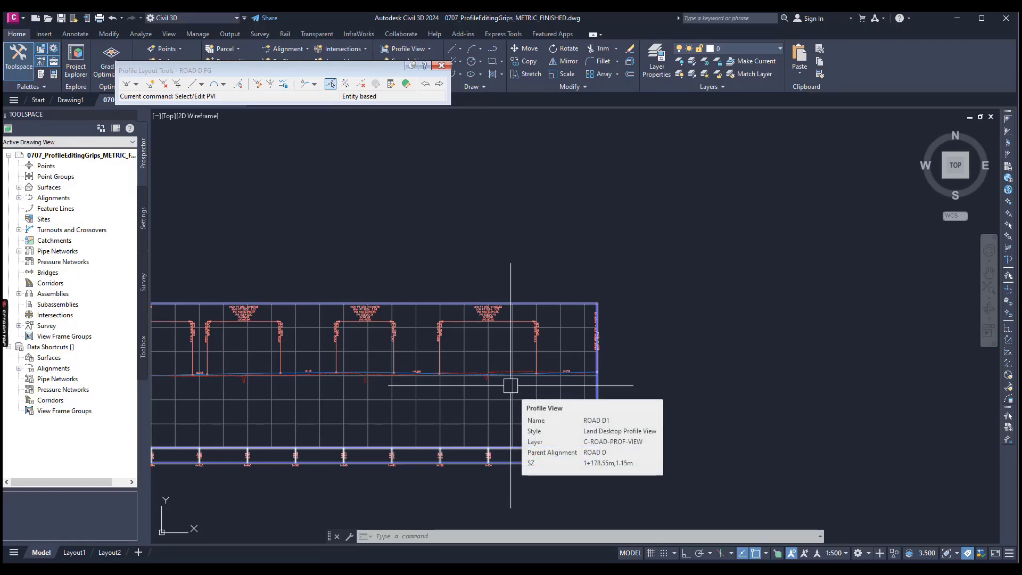
scroll(510, 385, "up", 10)
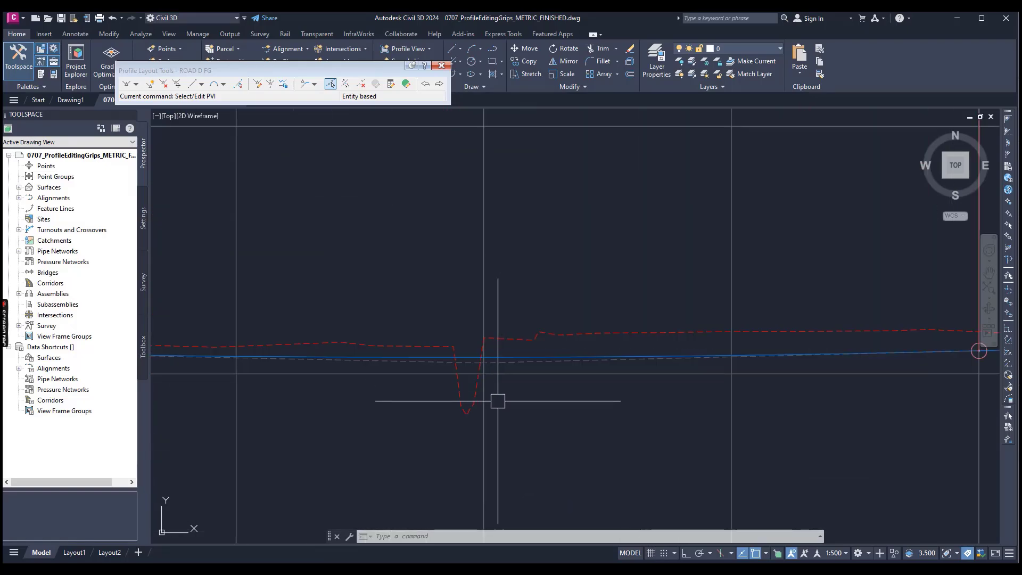
scroll(498, 401, "down", 8)
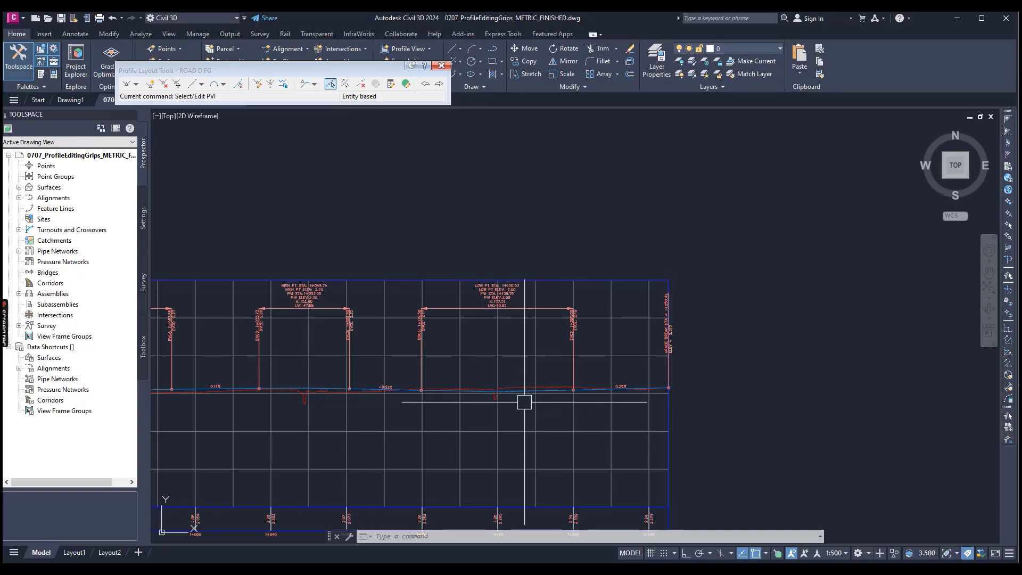
scroll(517, 403, "down", 2)
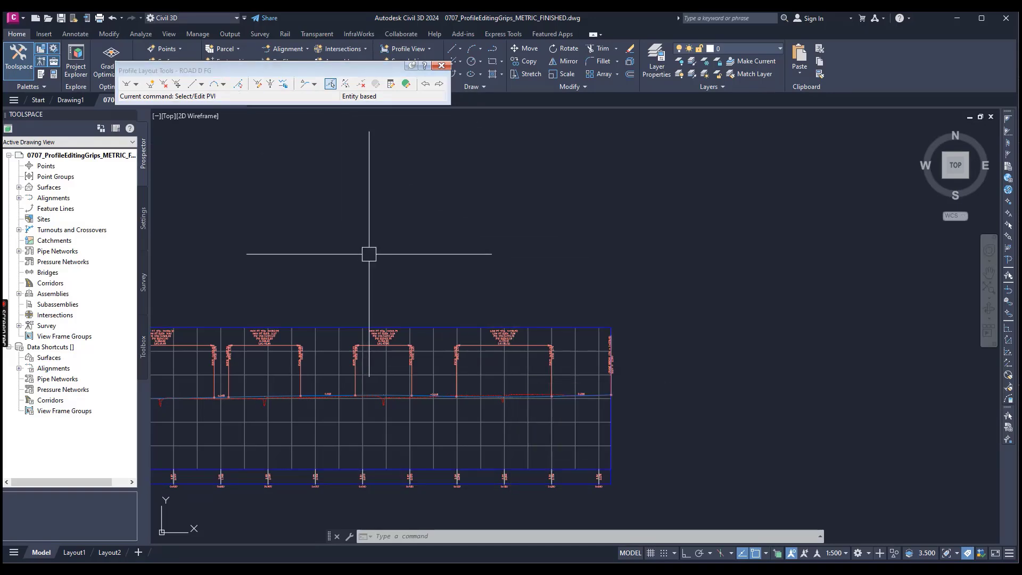
scroll(393, 395, "up", 5)
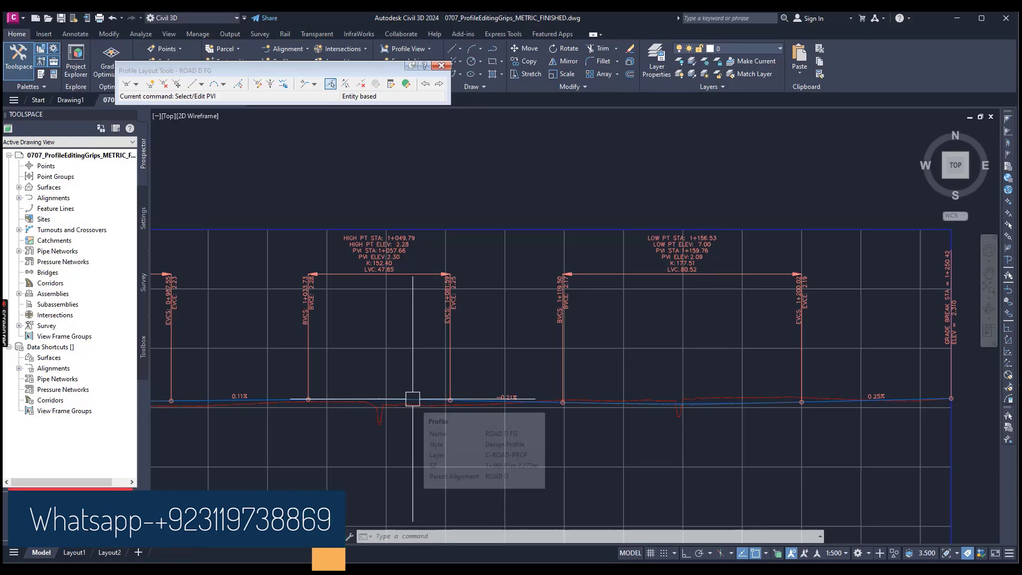
scroll(413, 399, "down", 2)
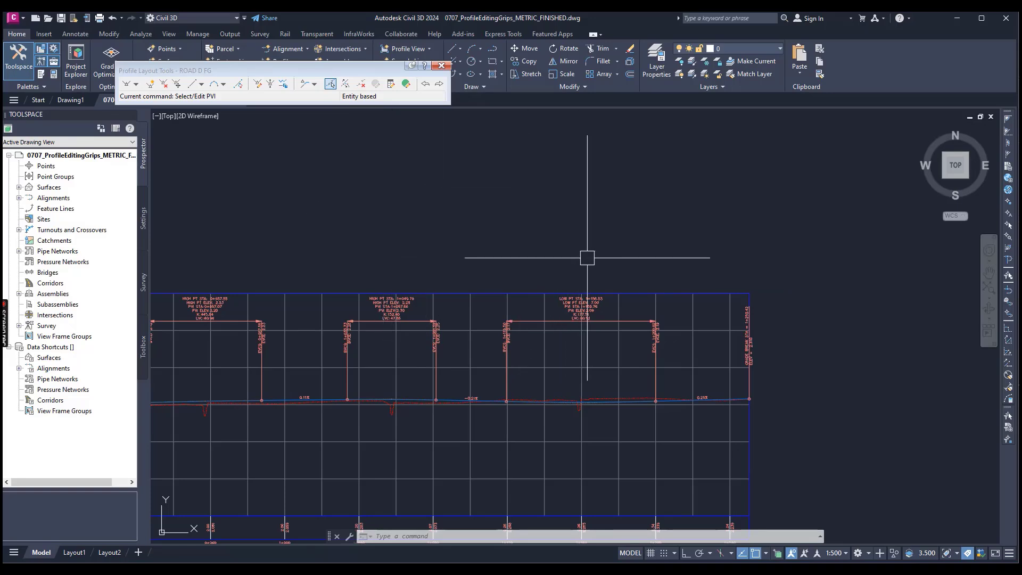
Switch the profile layout back to PVI based mode and display the profile grid view listing all PVIs.
left_click(315, 85)
left_click(330, 97)
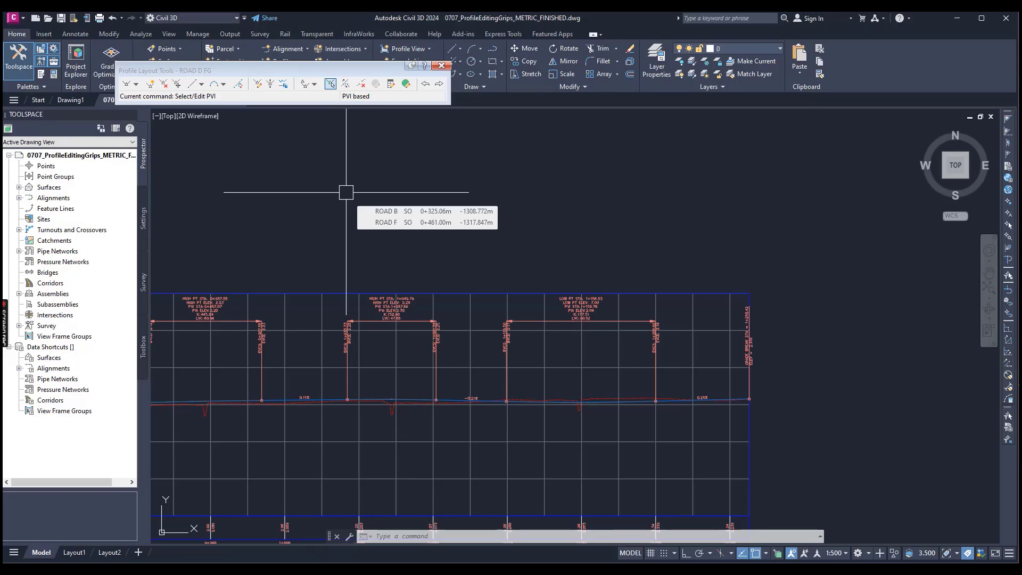
left_click(407, 84)
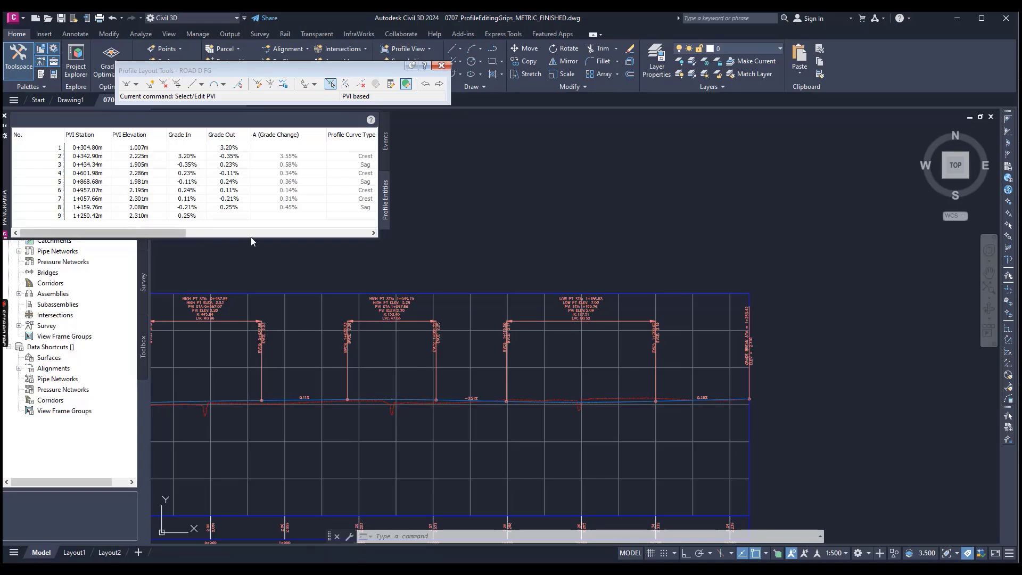
Examine the profile curve lengths of PVIs 3, 5 and 7 in the grid and the available column options.
left_click_drag(168, 234, 261, 232)
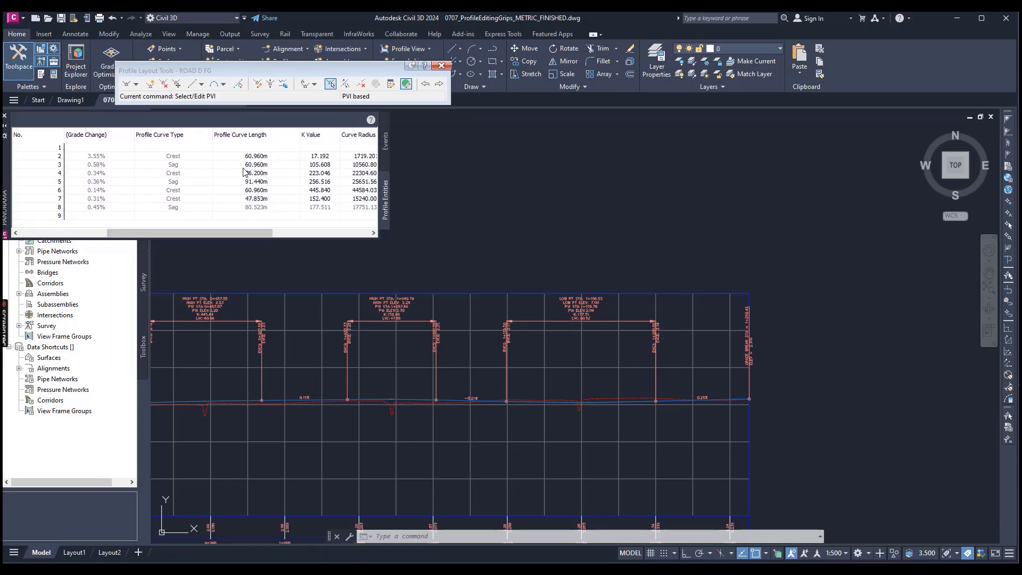
left_click(244, 166)
left_click(239, 183)
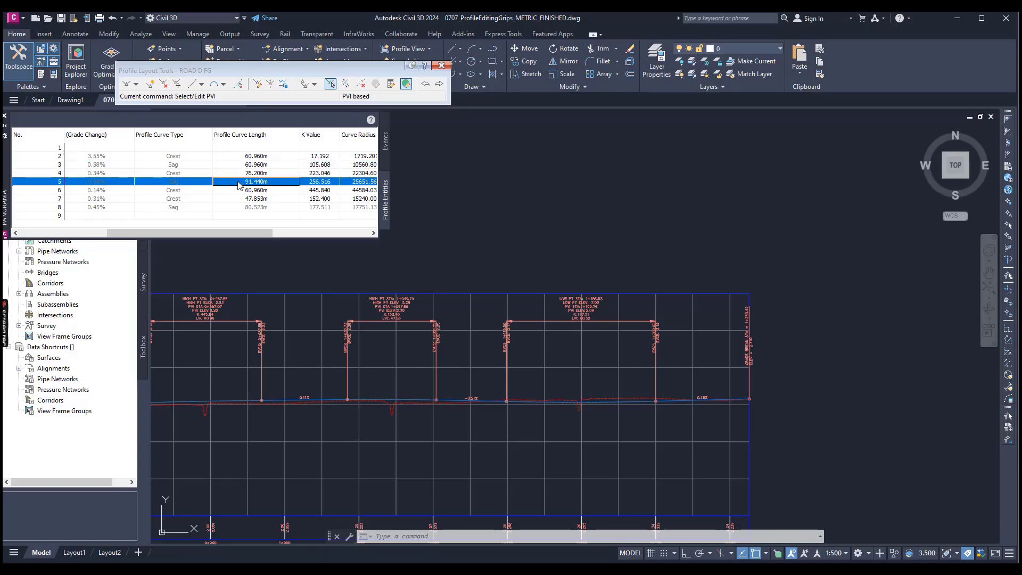
left_click(219, 166)
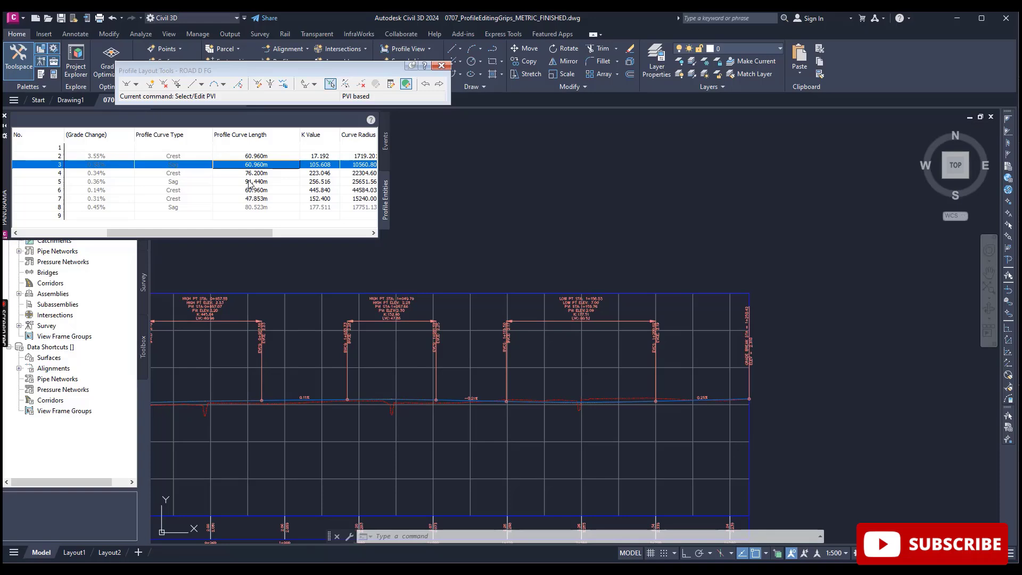
right_click(271, 135)
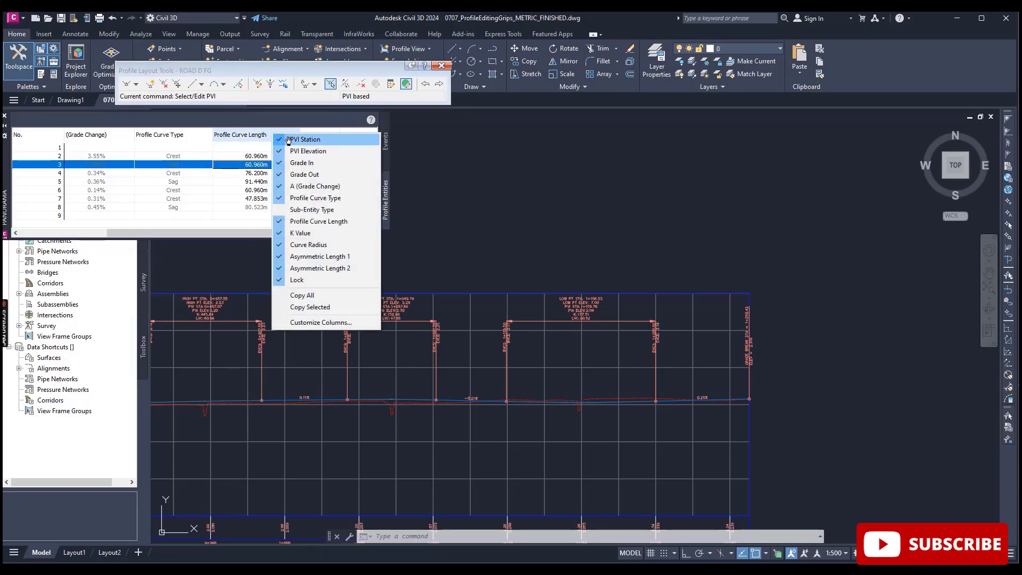
left_click(234, 199)
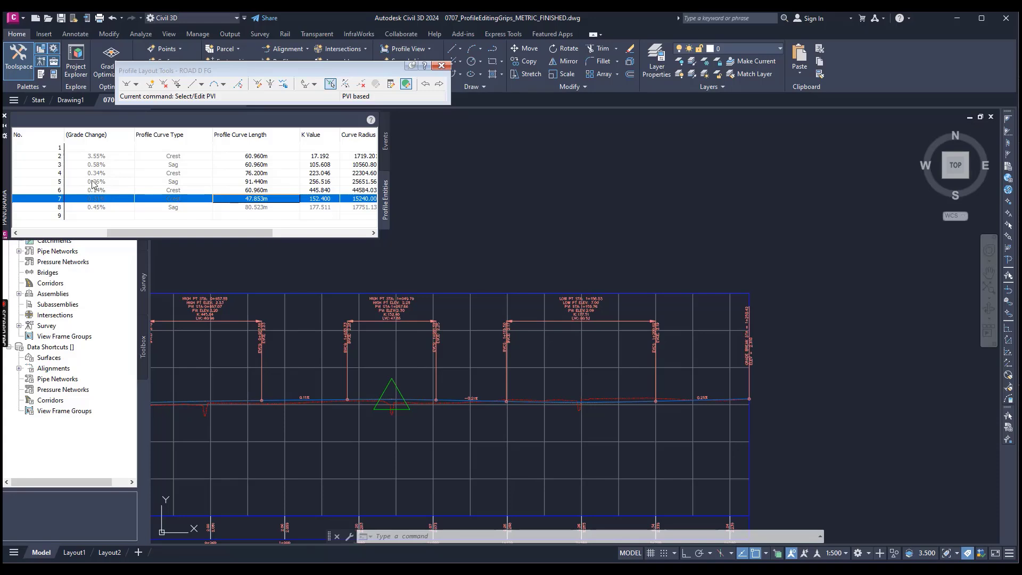
Set the profile curve length of PVI 5 to 76.2 m in the grid and close the grid view.
left_click(284, 181)
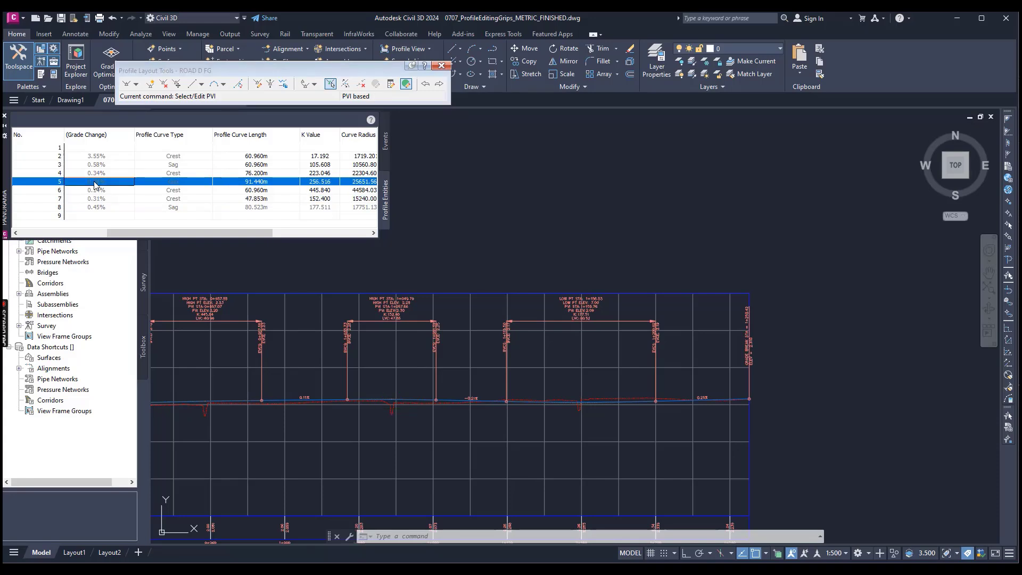
left_click(271, 186)
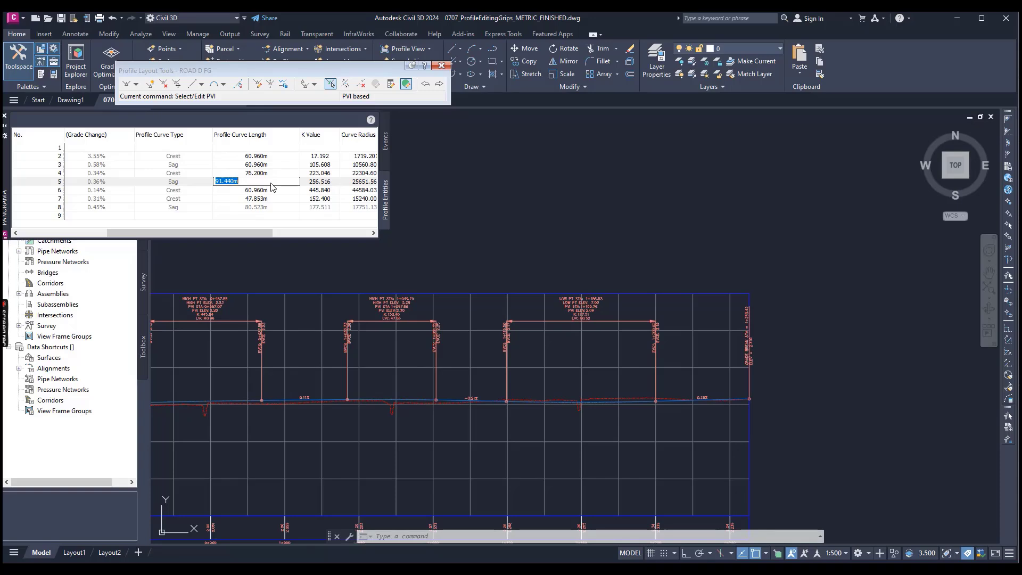
type("76.2")
key("Return")
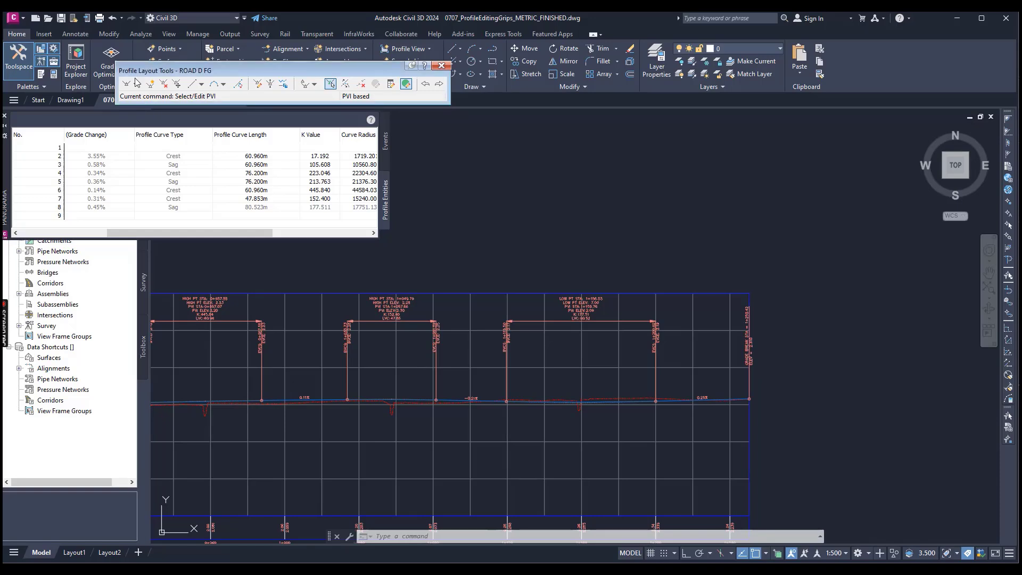
left_click(4, 118)
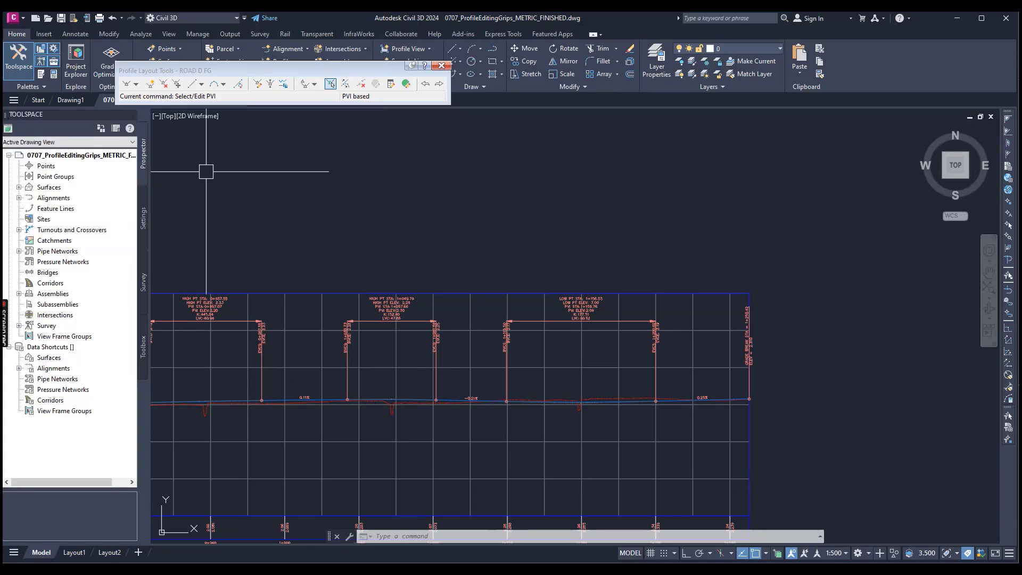
Examine the finished design grade line and vertical curve labels along the whole ROAD D profile view.
scroll(396, 334, "down", 4)
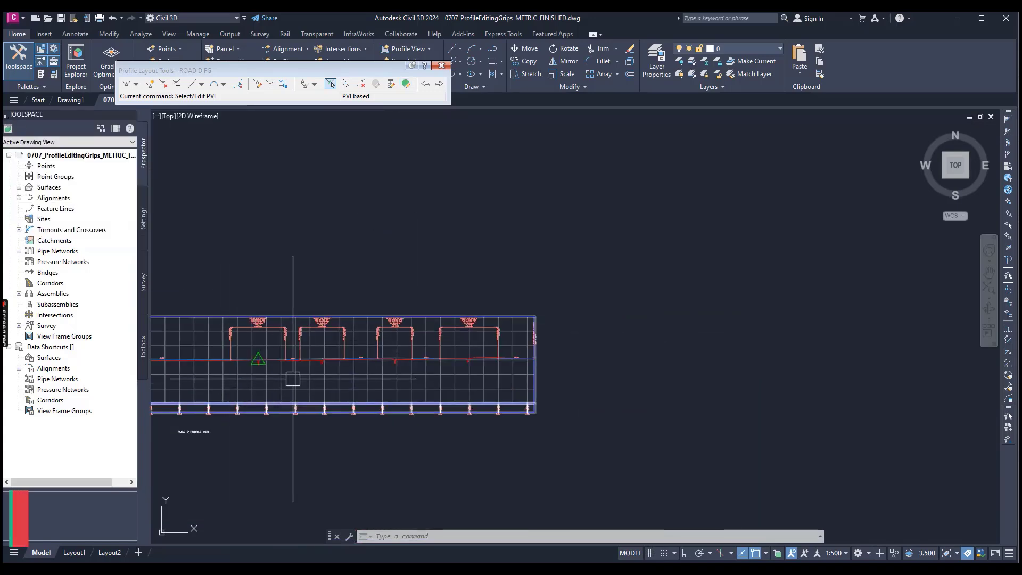
scroll(246, 376, "up", 3)
scroll(550, 365, "down", 3)
scroll(326, 400, "up", 3)
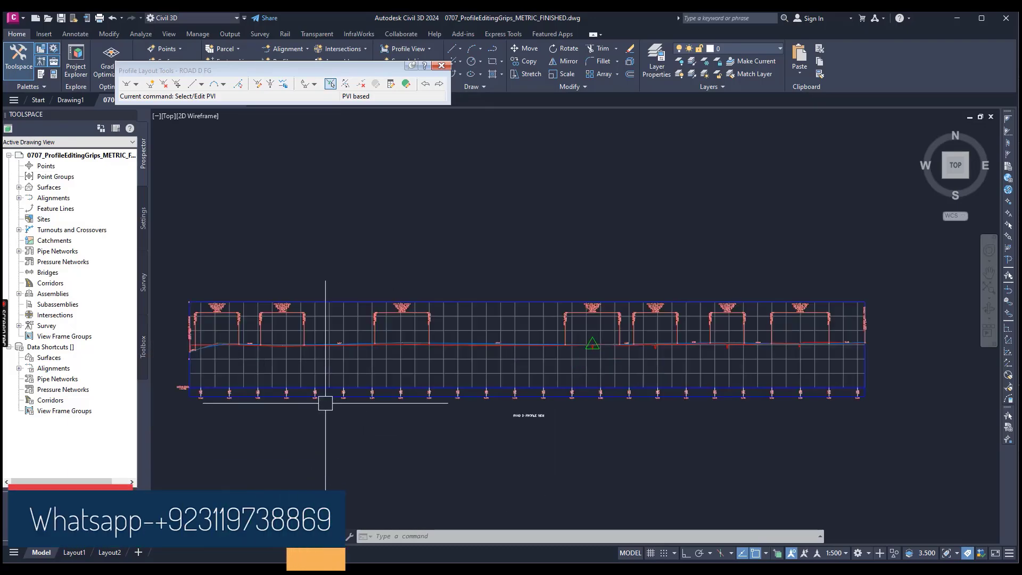
scroll(429, 342, "up", 3)
scroll(430, 344, "down", 4)
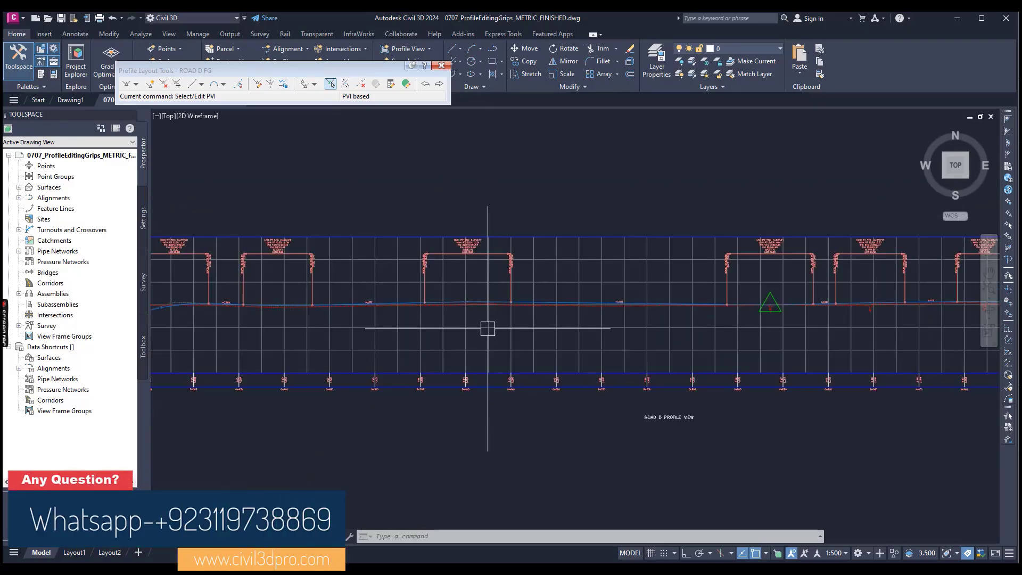
key("Escape")
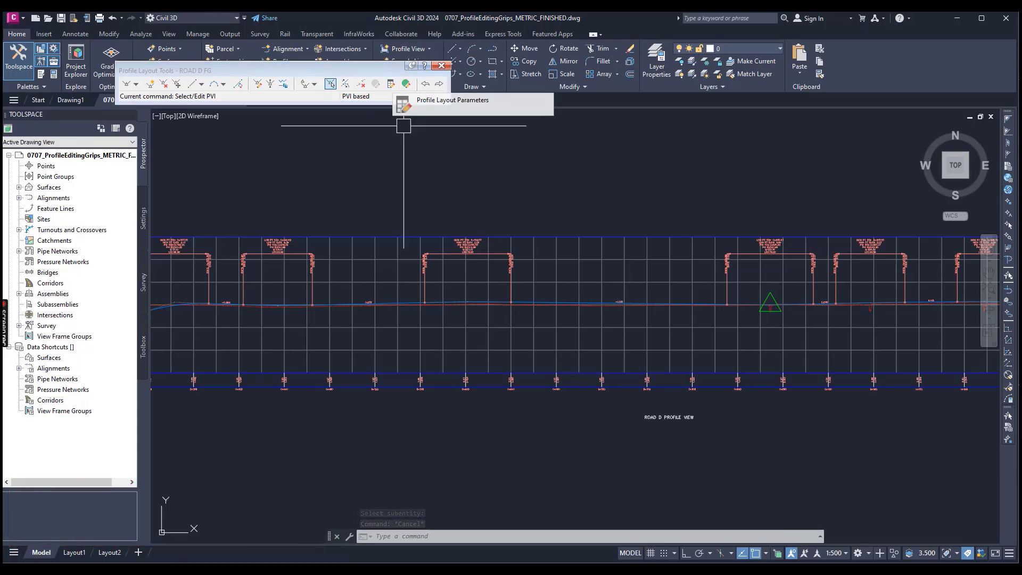
scroll(441, 305, "up", 5)
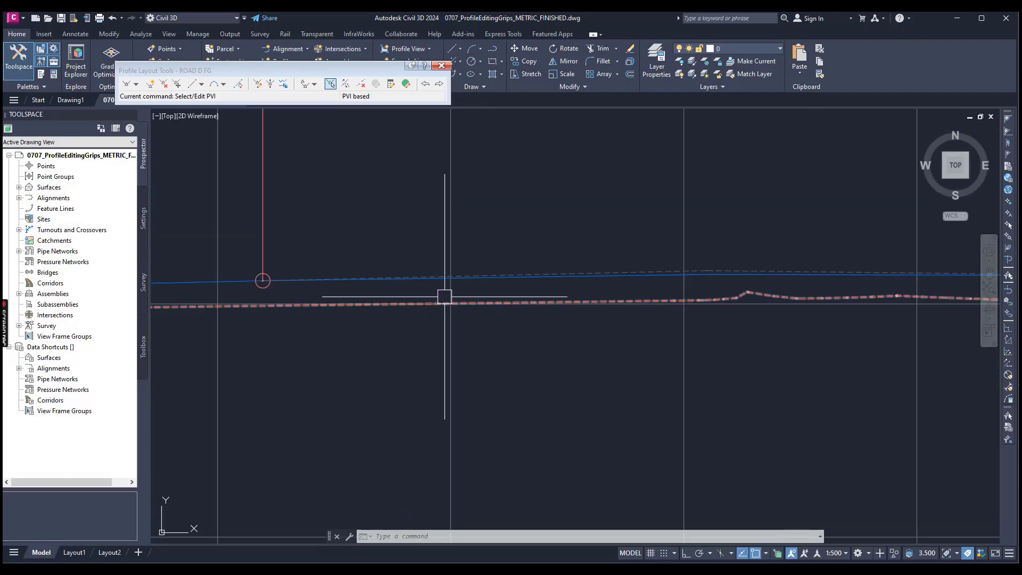
scroll(447, 341, "down", 5)
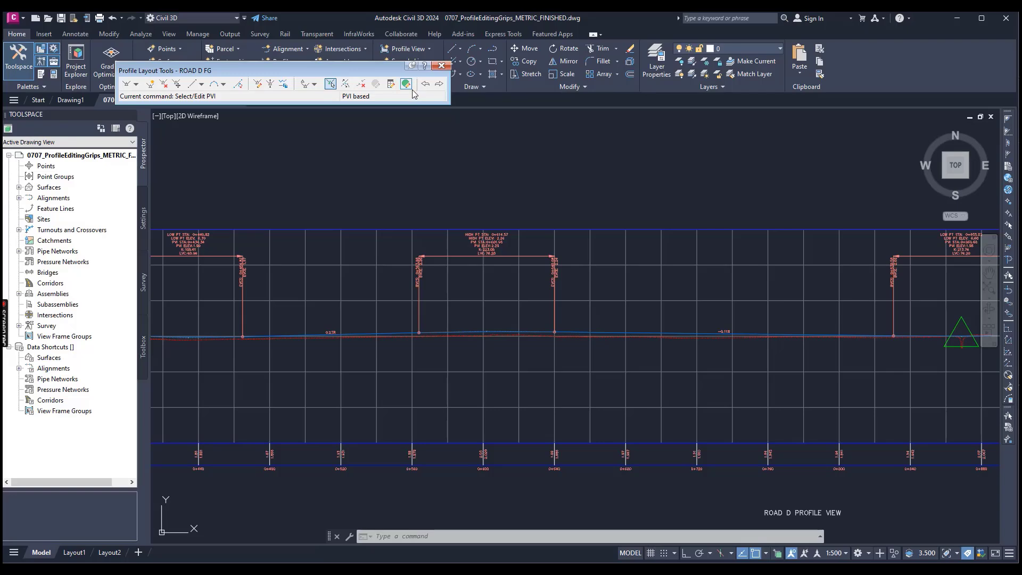
scroll(457, 263, "down", 5)
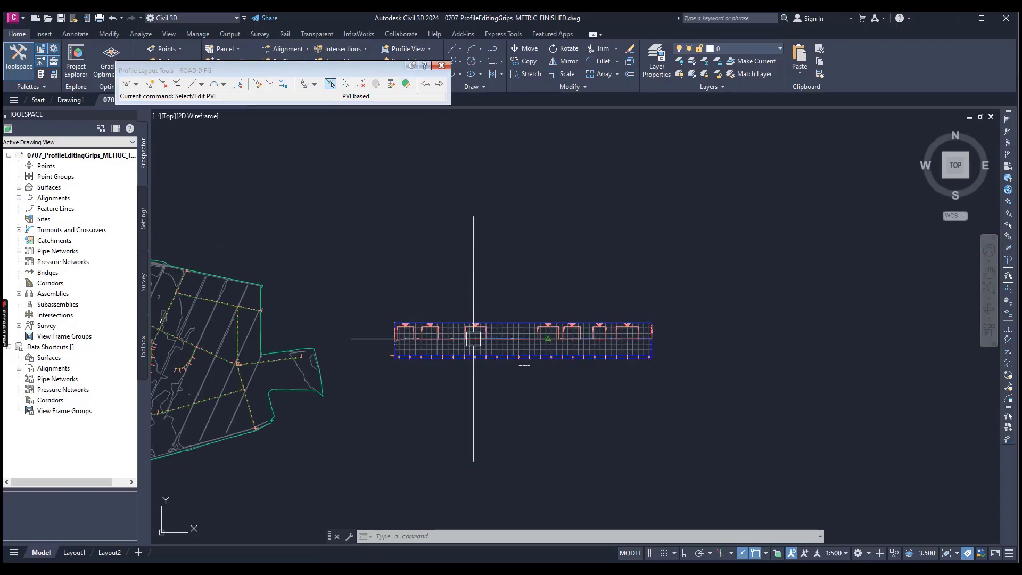
scroll(478, 347, "up", 2)
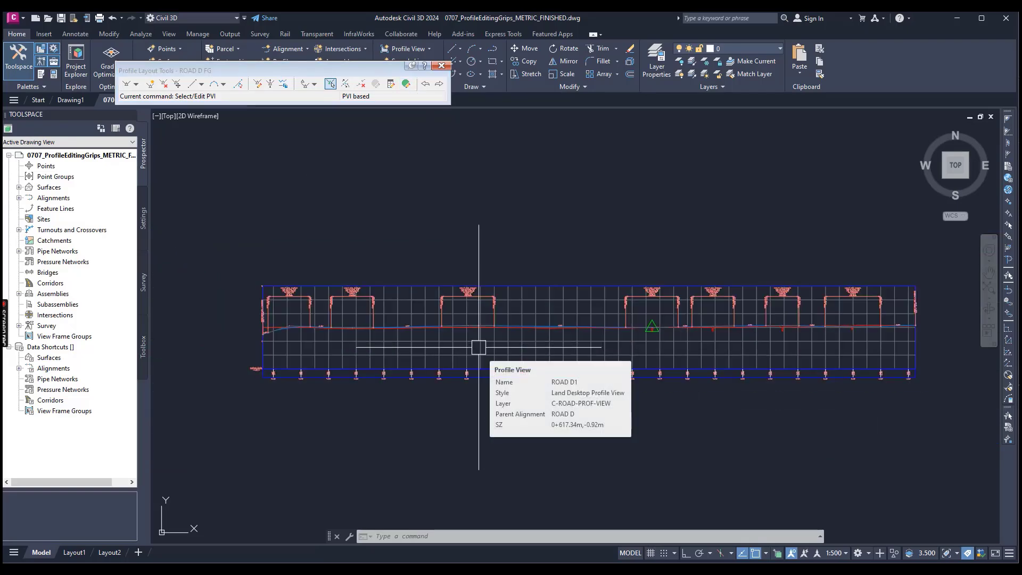